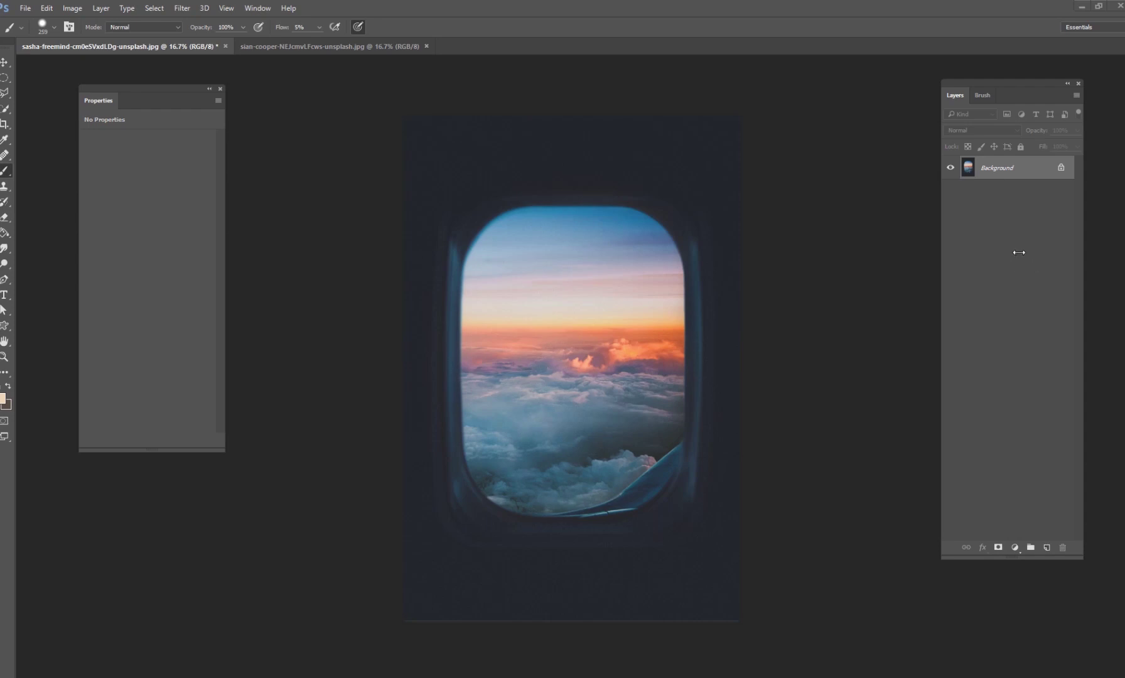
drag(963, 86, 922, 91)
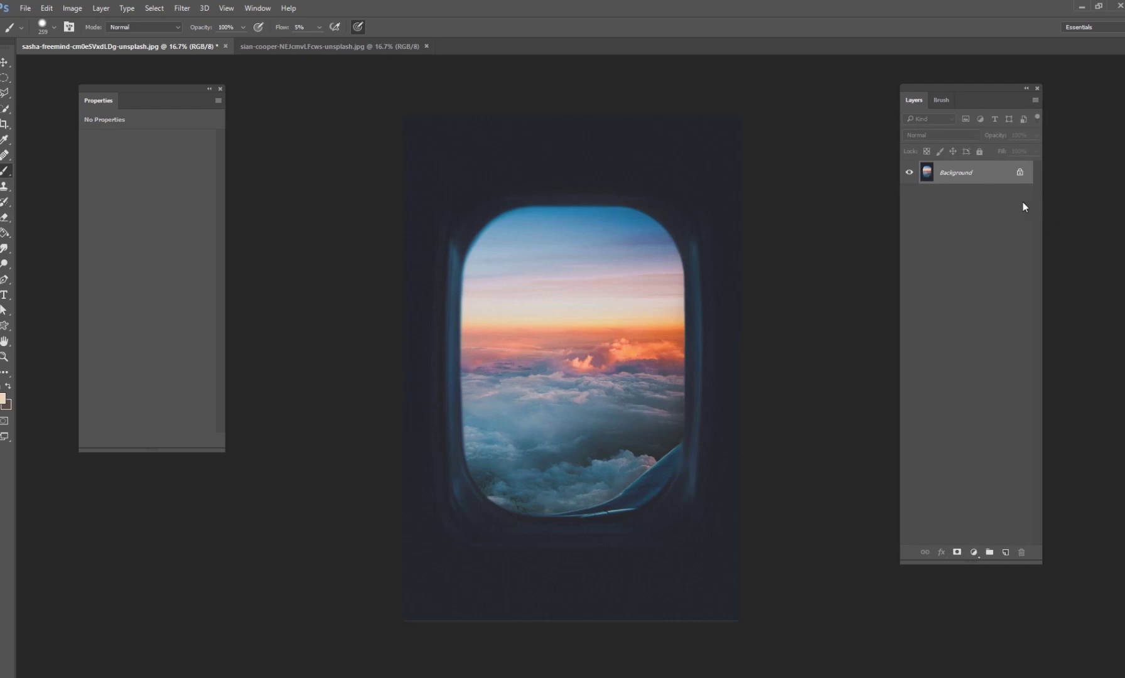
drag(940, 89, 919, 89)
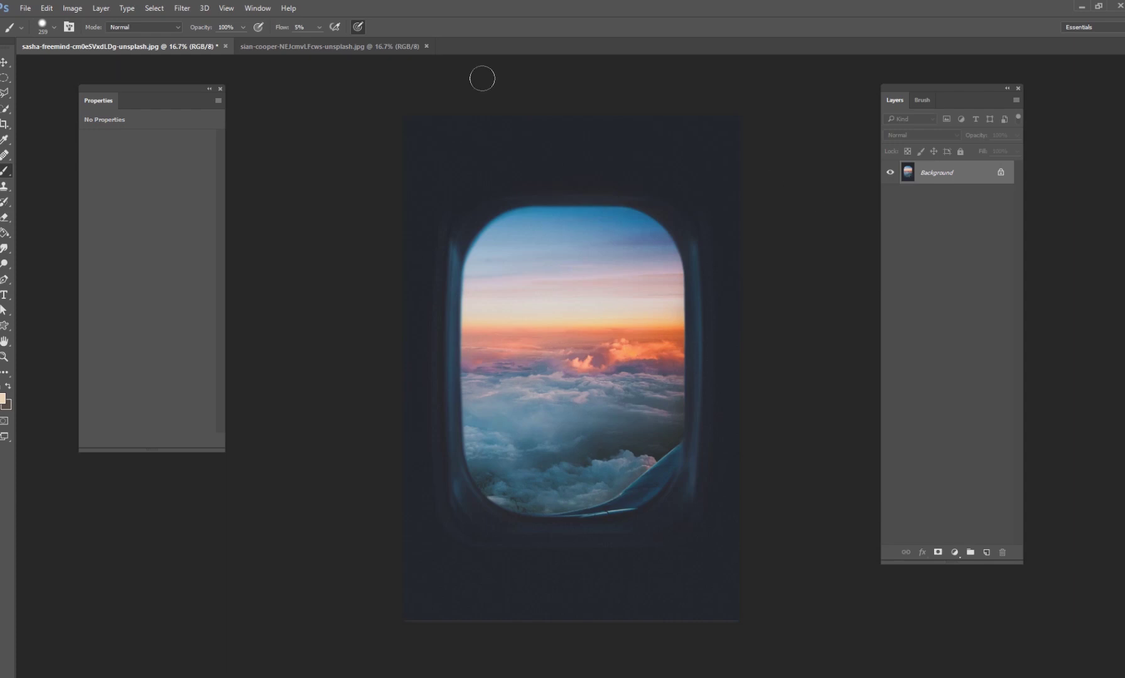
drag(940, 86, 936, 76)
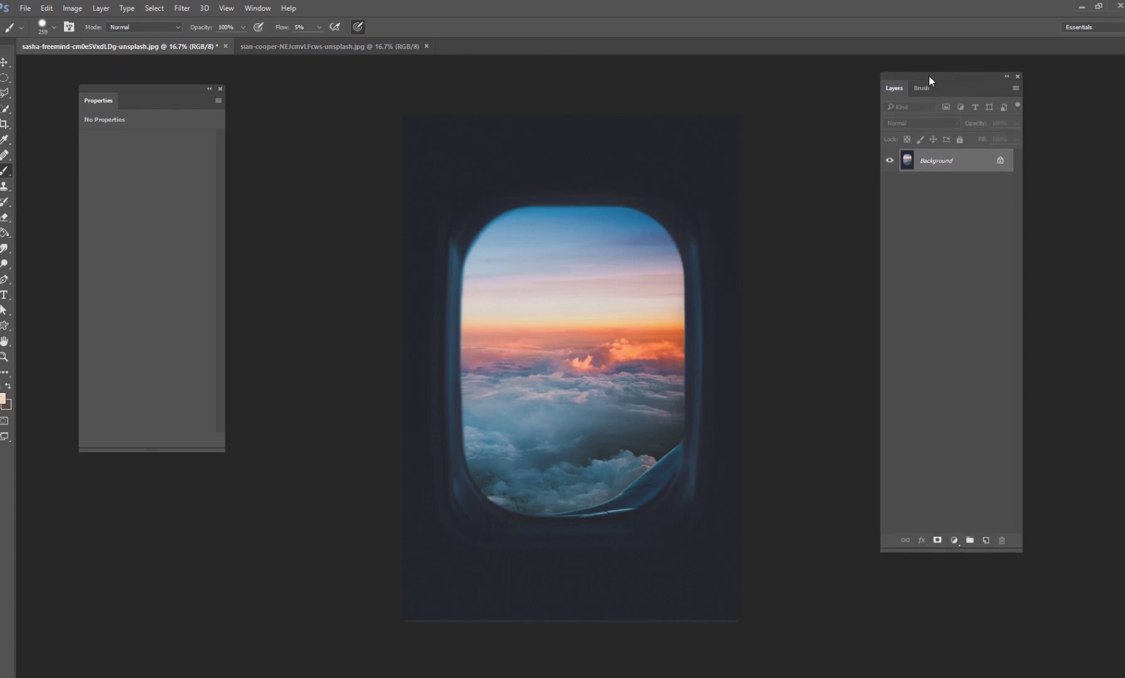
mouse_move(928, 76)
mouse_down()
mouse_move(939, 88)
mouse_move(912, 83)
mouse_up()
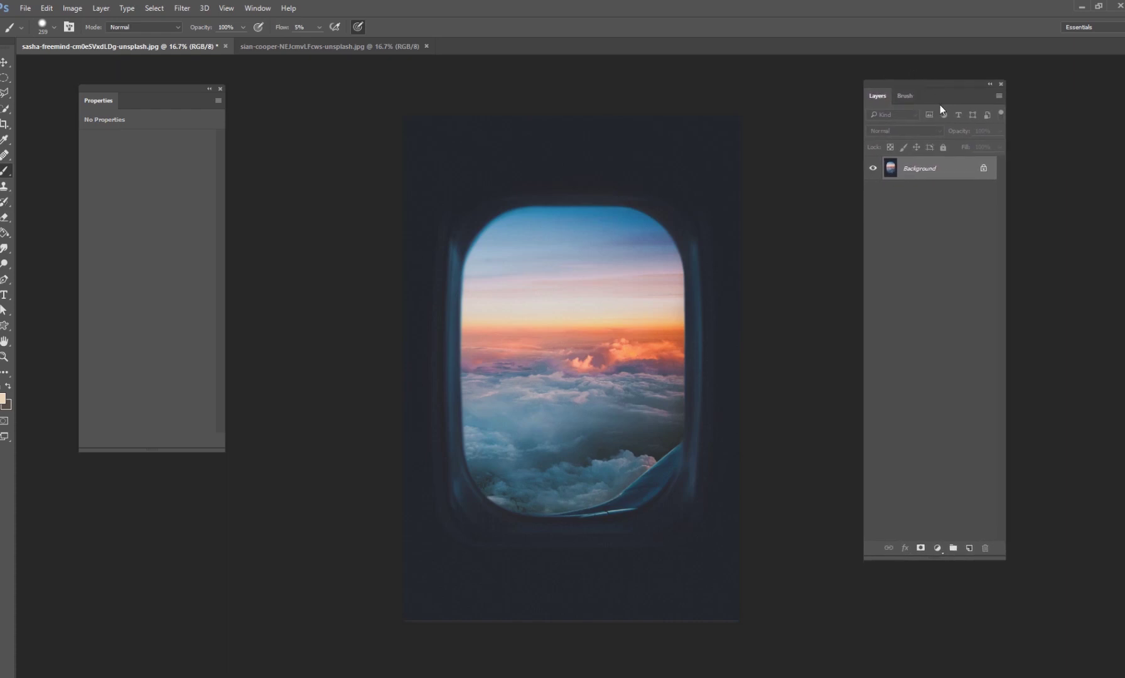
drag(936, 84, 938, 86)
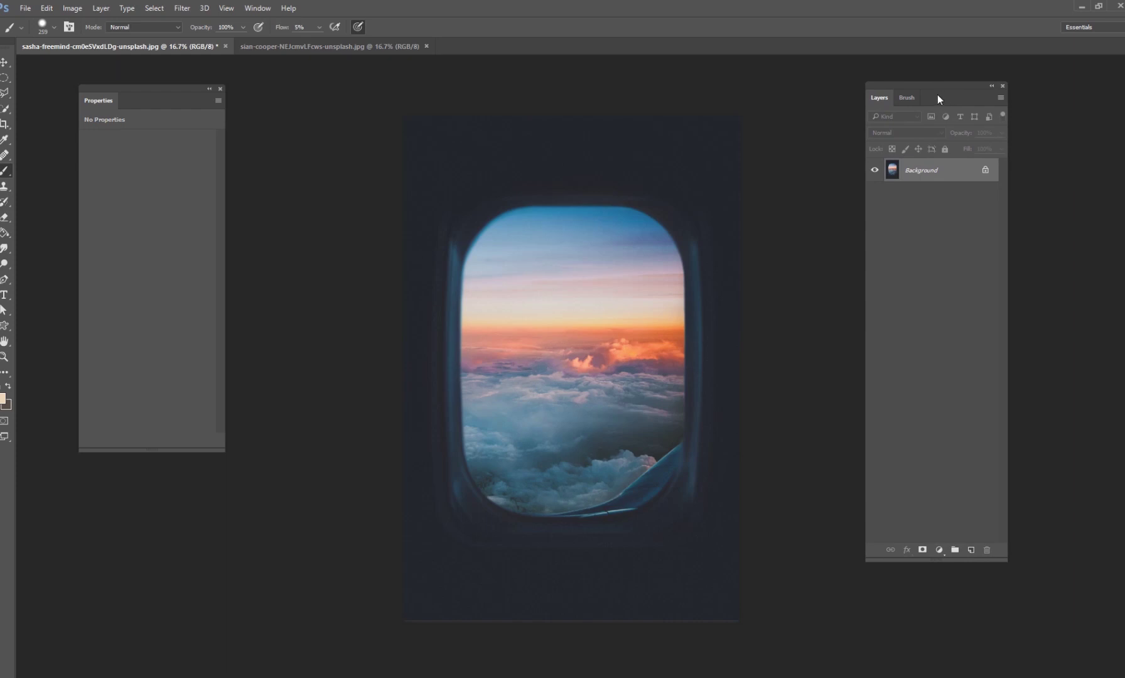
Copy the whole giraffe photo and paste it as a new layer into the airplane window document
click(270, 46)
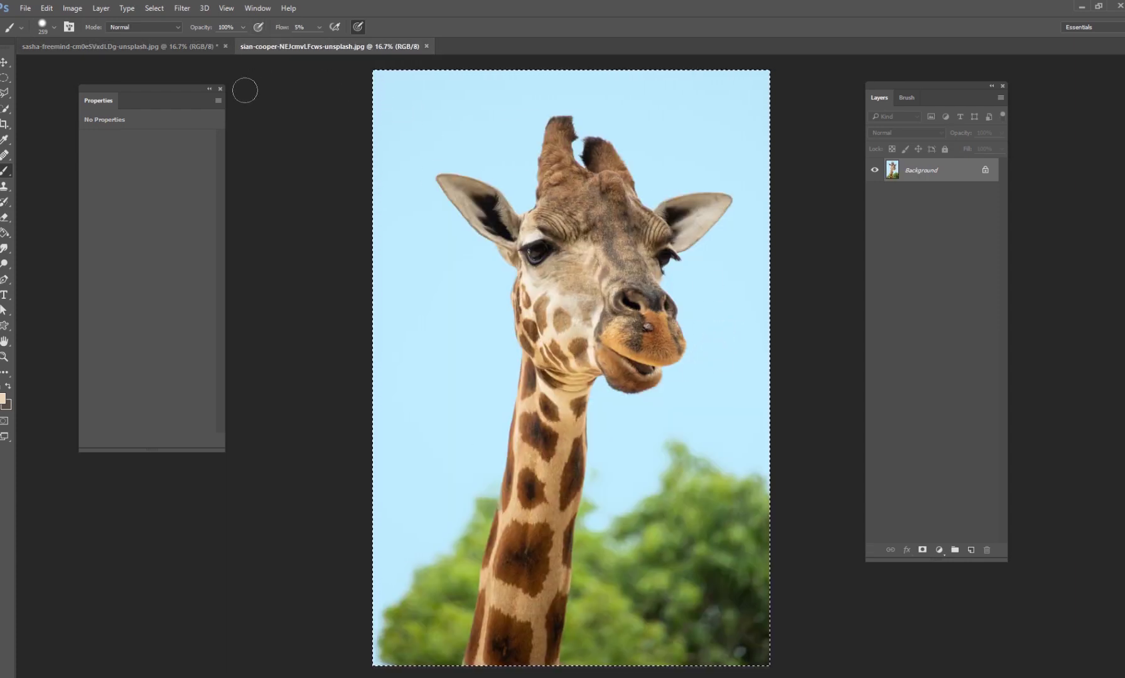
click(188, 45)
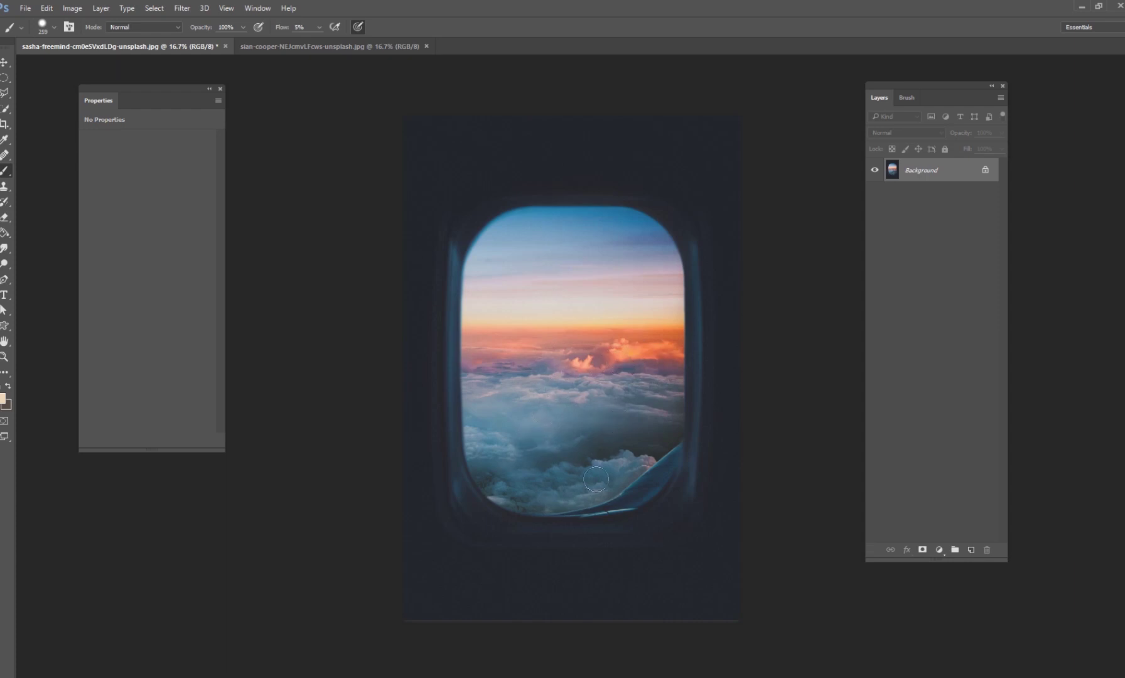
click(342, 46)
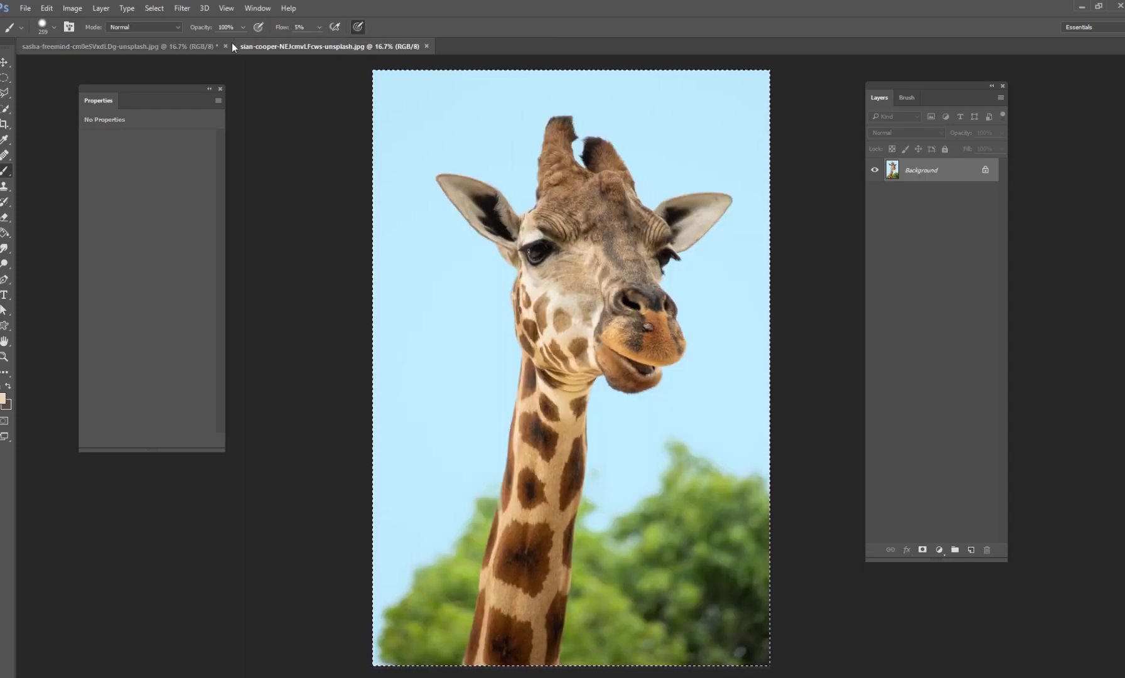
click(191, 44)
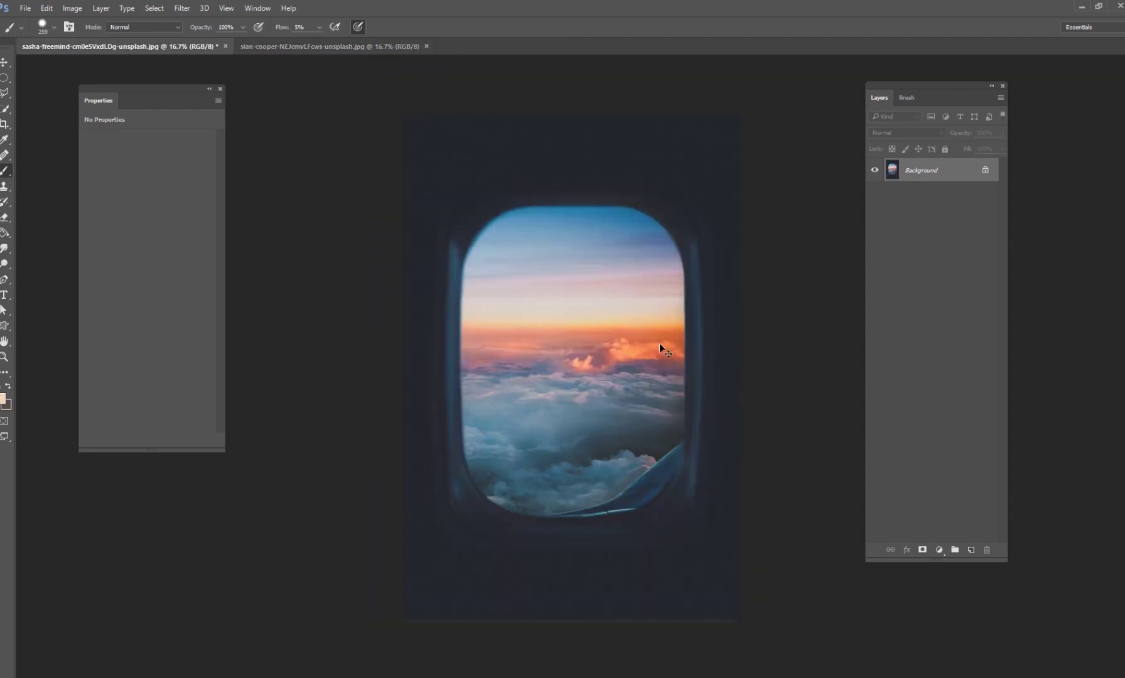
drag(681, 345, 681, 346)
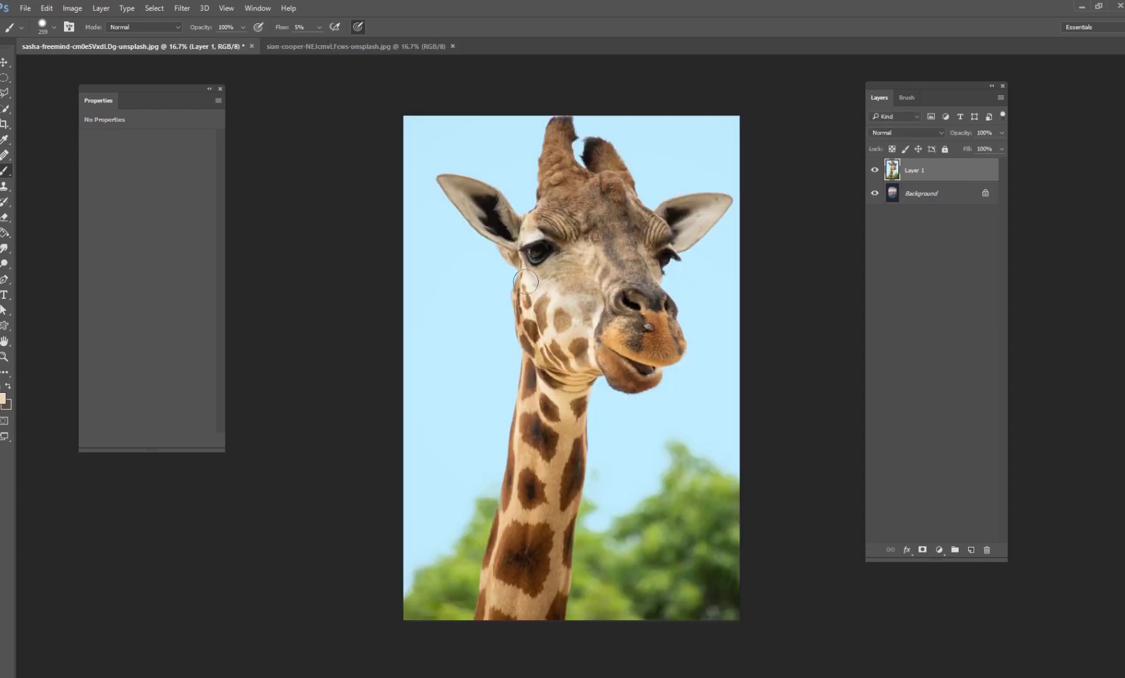
Shift the pasted giraffe layer over the airplane window and lower its opacity to 59%
key(v)
drag(715, 189, 674, 235)
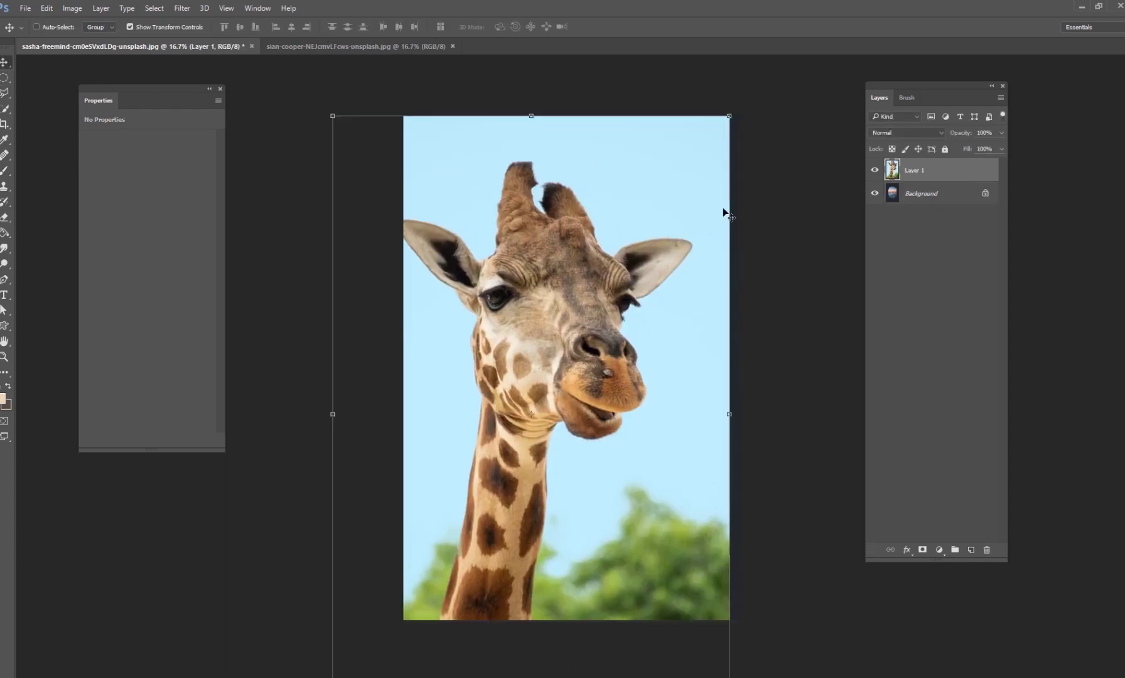
click(1001, 133)
drag(996, 146, 976, 146)
Scale the giraffe layer to 66%, position it so the head fits inside the window, and apply the transform
drag(726, 114, 673, 249)
drag(673, 260, 710, 173)
mouse_move(687, 205)
mouse_down()
mouse_move(682, 226)
mouse_move(690, 207)
mouse_up()
drag(670, 256, 670, 250)
mouse_move(693, 204)
mouse_down()
mouse_move(710, 176)
mouse_move(691, 215)
mouse_up()
mouse_move(691, 228)
mouse_down()
mouse_move(696, 197)
mouse_move(682, 227)
mouse_up()
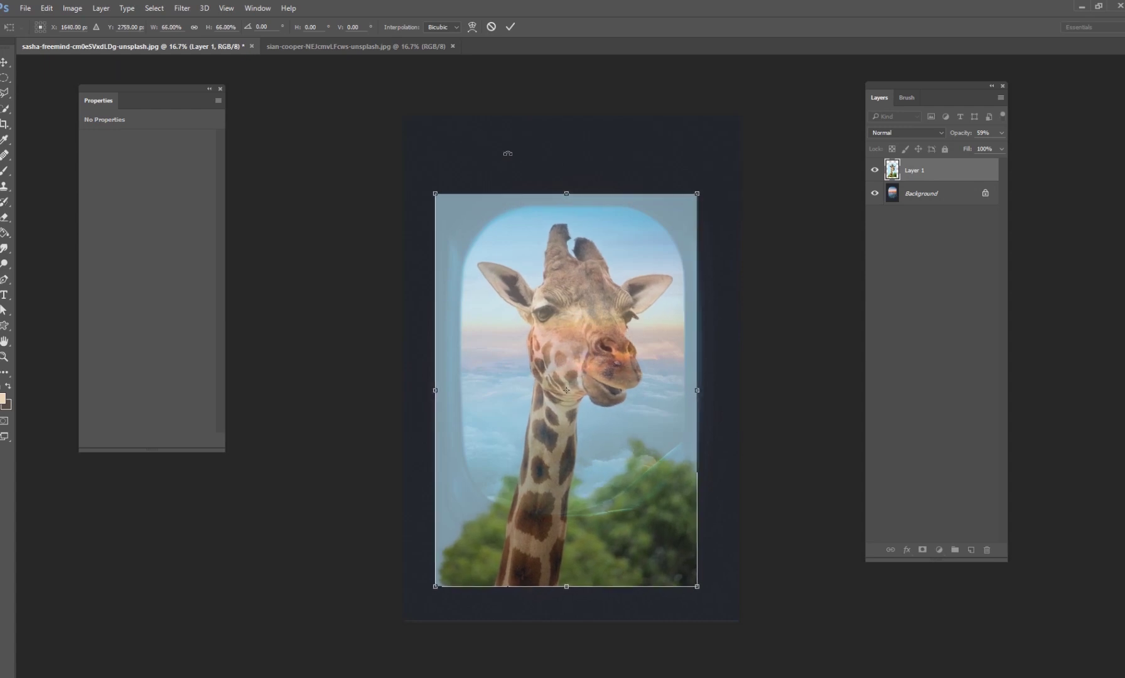
click(509, 27)
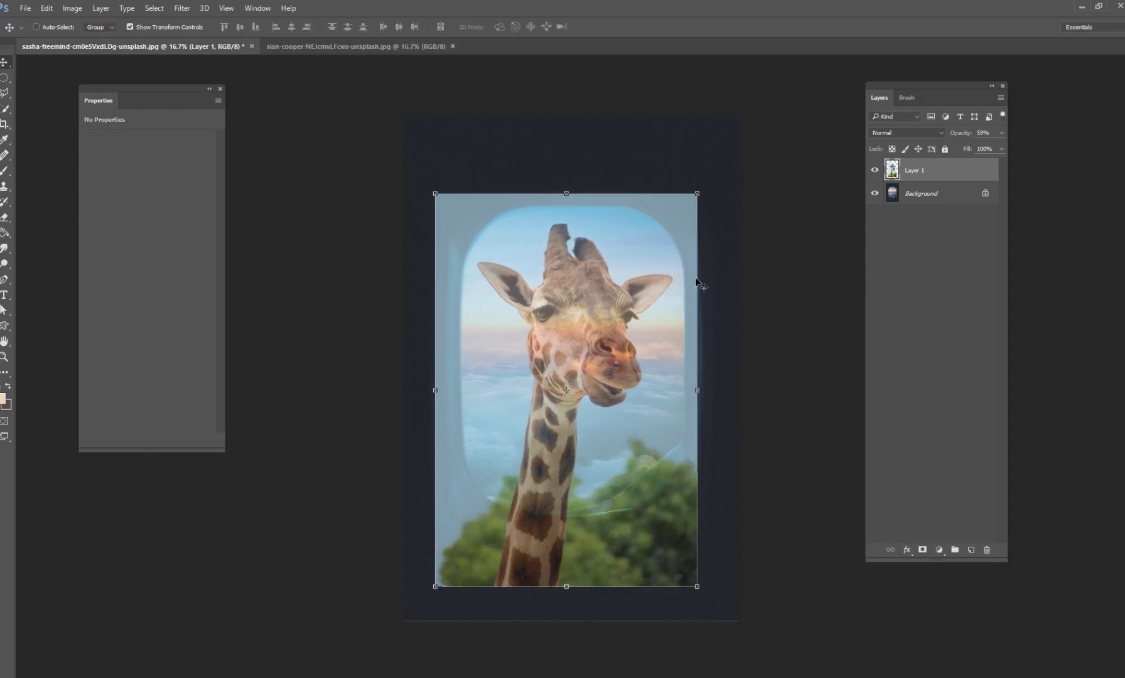
Restore the giraffe layer's opacity to 100% and keep that layer active
drag(992, 148, 1000, 148)
click(922, 195)
click(920, 173)
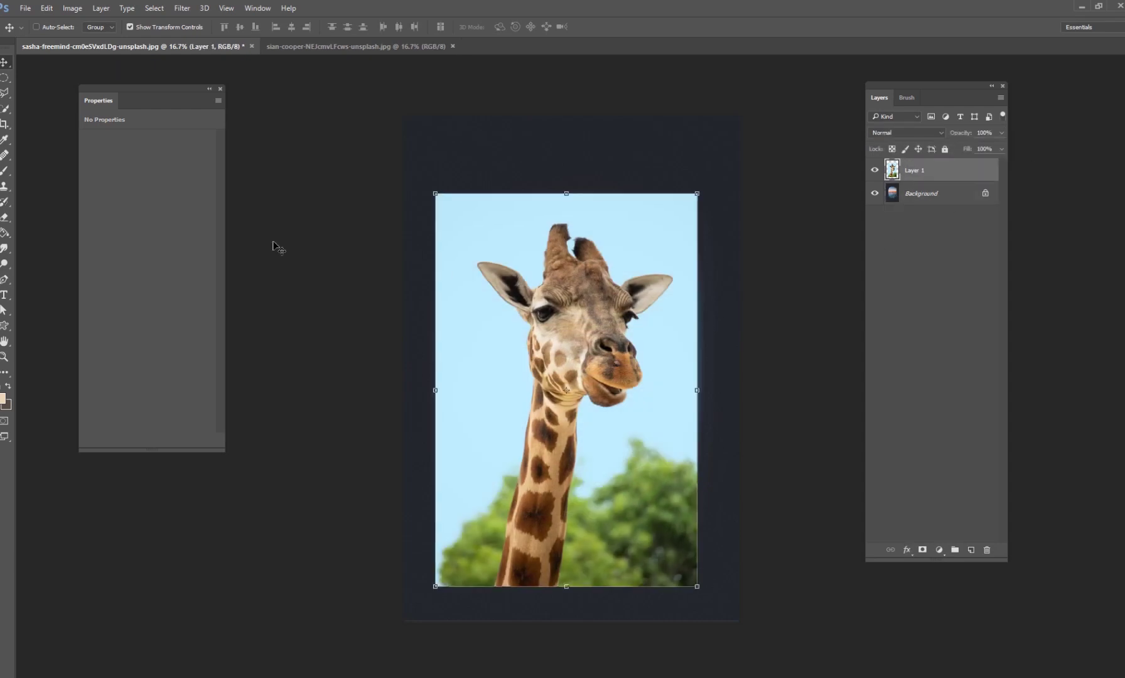
Select the sky and trees around the giraffe with the Quick Selection tool
click(5, 107)
click(62, 110)
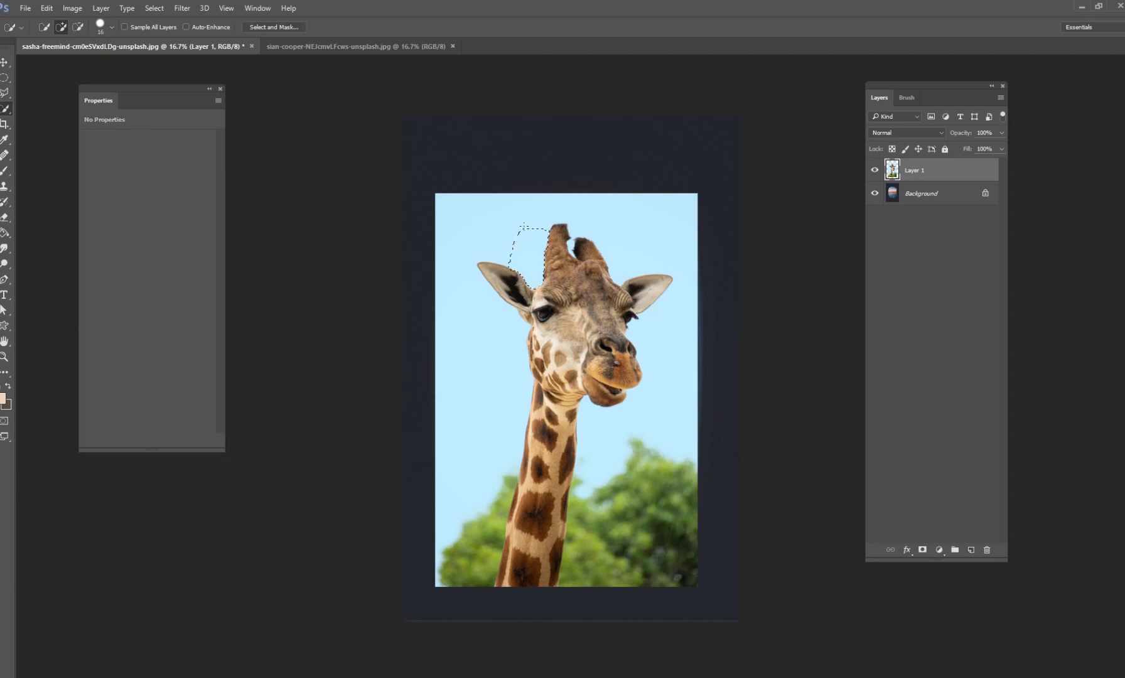
mouse_move(590, 214)
mouse_down()
mouse_move(676, 353)
mouse_move(665, 336)
mouse_move(673, 378)
mouse_move(585, 454)
mouse_move(611, 510)
mouse_move(627, 479)
mouse_move(650, 541)
mouse_up()
mouse_move(494, 519)
mouse_down()
mouse_move(488, 475)
mouse_move(484, 510)
mouse_up()
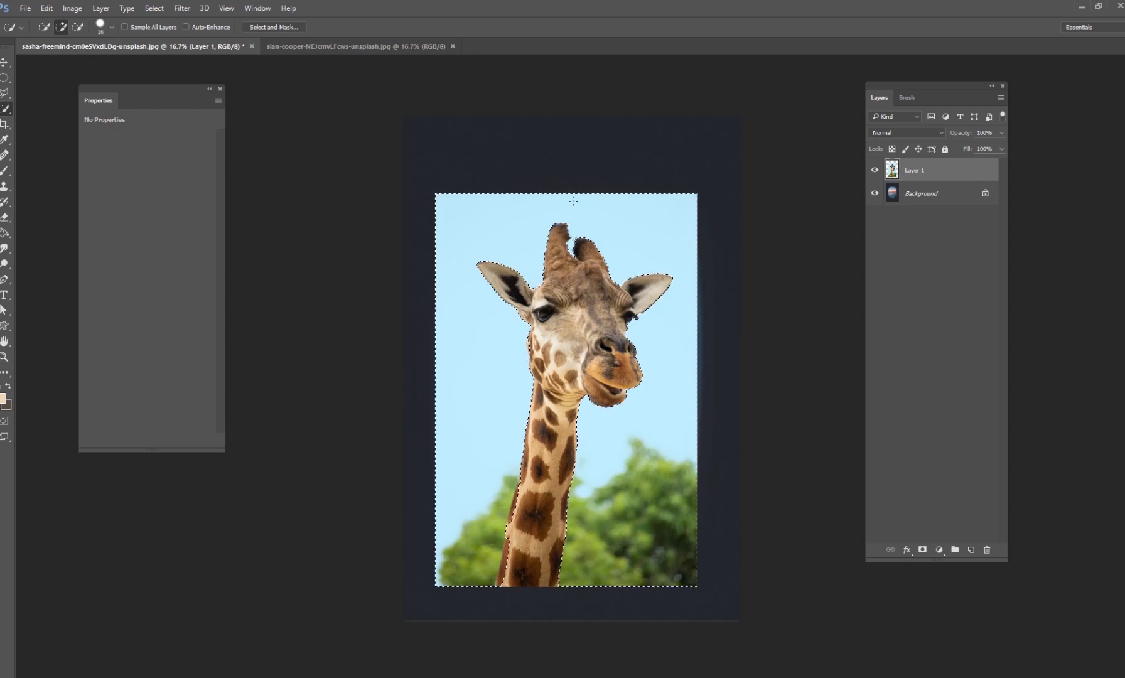
Refine the background selection along the edges of the giraffe's head and neck using the Lasso tool with 0 px feather
key(ctrl+d)
key(ctrl+plus)
key(ctrl+plus)
key(ctrl+plus)
key(ctrl+plus)
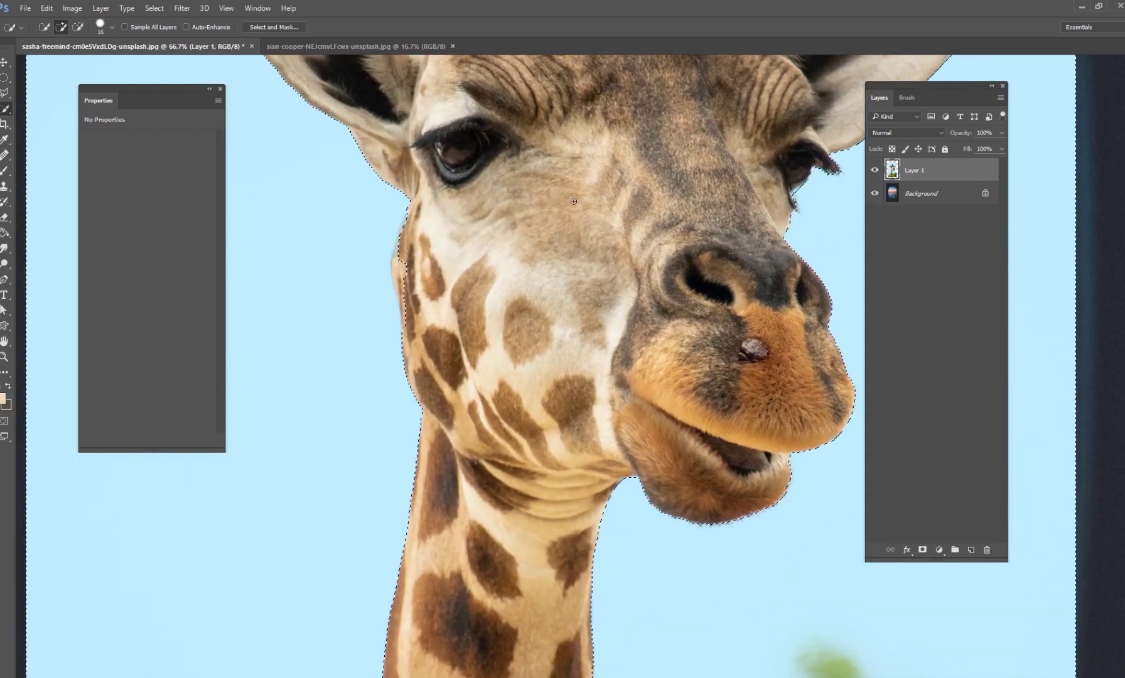
mouse_move(444, 259)
mouse_down()
mouse_move(605, 381)
mouse_move(575, 384)
mouse_move(505, 452)
mouse_move(498, 495)
mouse_move(536, 399)
mouse_up()
click(5, 93)
click(53, 93)
click(143, 27)
text(2.5)
key(Return)
drag(99, 29, 82, 30)
drag(508, 485, 537, 392)
mouse_move(509, 351)
mouse_down()
mouse_move(524, 405)
mouse_move(547, 406)
mouse_move(520, 320)
mouse_up()
mouse_move(559, 521)
mouse_down()
mouse_move(534, 276)
mouse_move(535, 344)
mouse_up()
mouse_move(549, 223)
mouse_down()
mouse_move(587, 387)
mouse_move(576, 378)
mouse_up()
mouse_move(524, 256)
mouse_down()
mouse_move(522, 354)
mouse_move(541, 377)
mouse_move(562, 317)
mouse_move(521, 271)
mouse_move(521, 338)
mouse_up()
drag(564, 258, 559, 255)
drag(595, 531, 598, 176)
drag(518, 477, 560, 342)
mouse_move(536, 287)
mouse_down()
mouse_move(527, 327)
mouse_move(579, 323)
mouse_move(502, 359)
mouse_move(492, 429)
mouse_move(528, 333)
mouse_up()
scroll(553, 414, down, 2)
drag(499, 453, 521, 396)
mouse_move(514, 351)
mouse_down()
mouse_move(499, 408)
mouse_move(544, 402)
mouse_up()
mouse_move(525, 504)
mouse_down()
mouse_move(548, 412)
mouse_move(507, 398)
mouse_move(493, 464)
mouse_up()
mouse_move(486, 509)
mouse_down()
mouse_move(471, 552)
mouse_move(505, 601)
mouse_move(586, 303)
mouse_up()
Delete the selected background from the giraffe layer and deselect
key(ctrl+0)
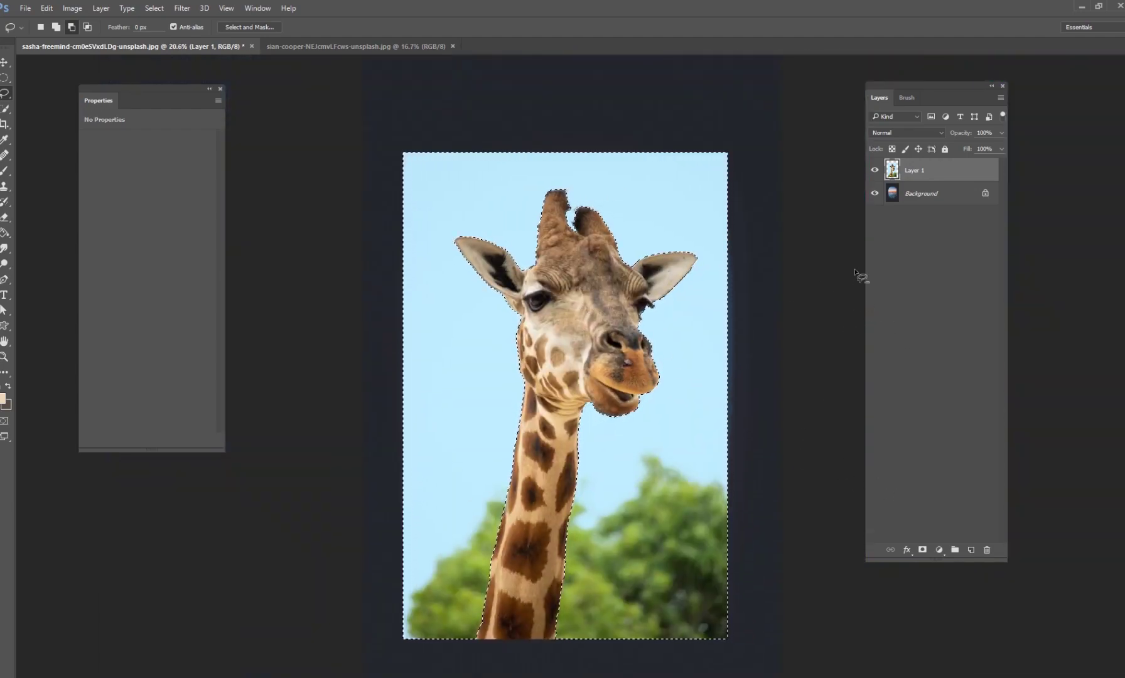
key(Delete)
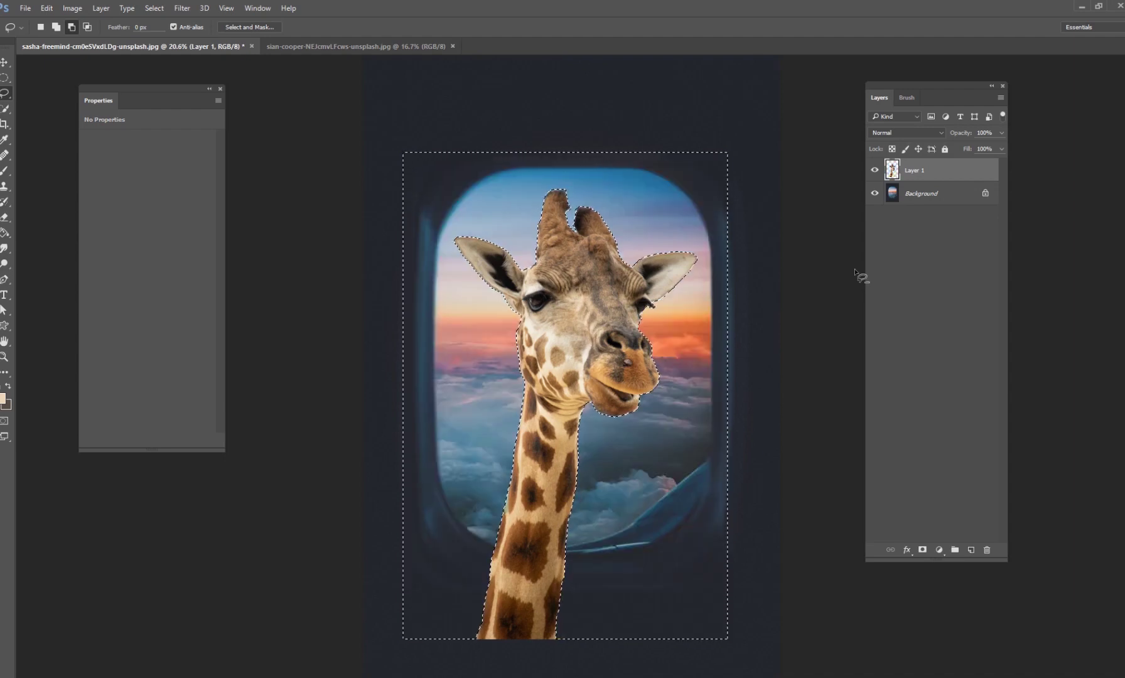
click(154, 8)
click(155, 33)
Add a layer mask to the giraffe layer
key(ctrl+plus)
key(ctrl+plus)
key(space)
drag(631, 420, 628, 265)
click(922, 549)
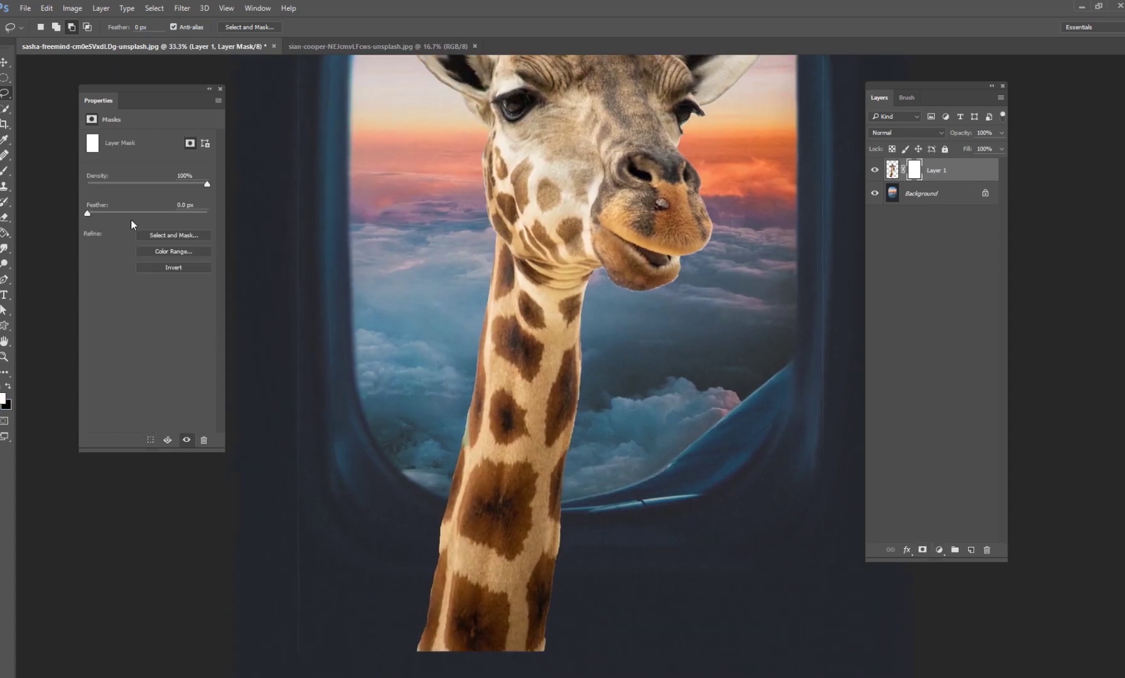
Paint black on the mask with a 31 px brush at 100% flow, hiding the neck along the window's lower edge
click(6, 172)
key(x)
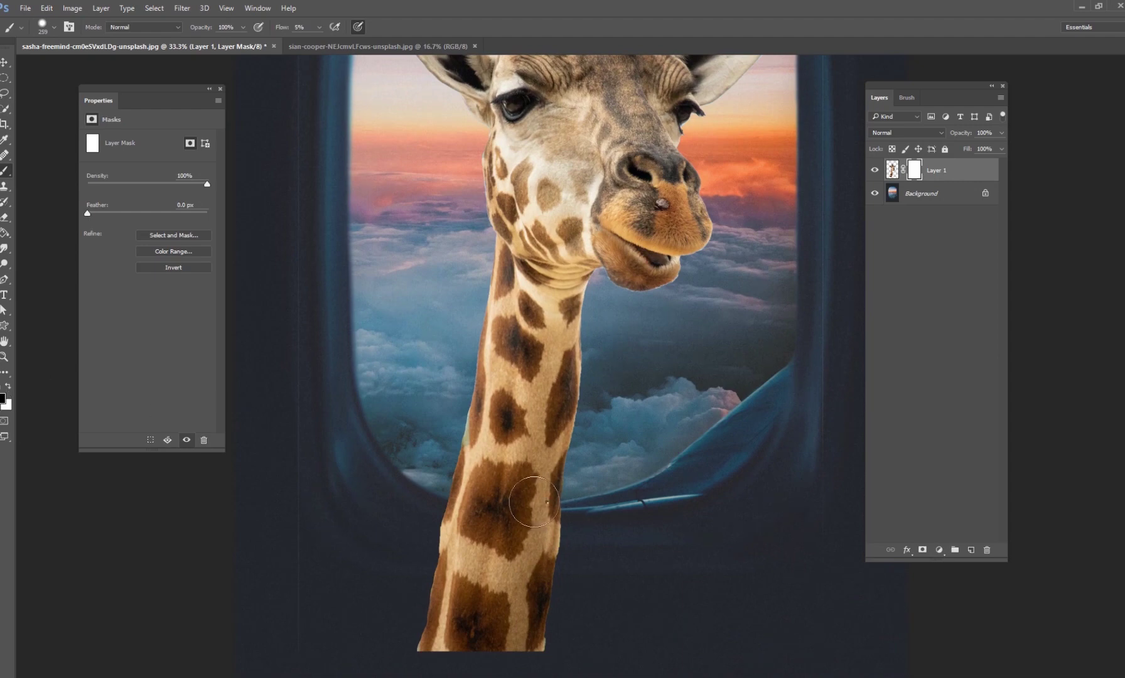
right_click(541, 502)
drag(663, 532, 615, 532)
drag(649, 557, 665, 556)
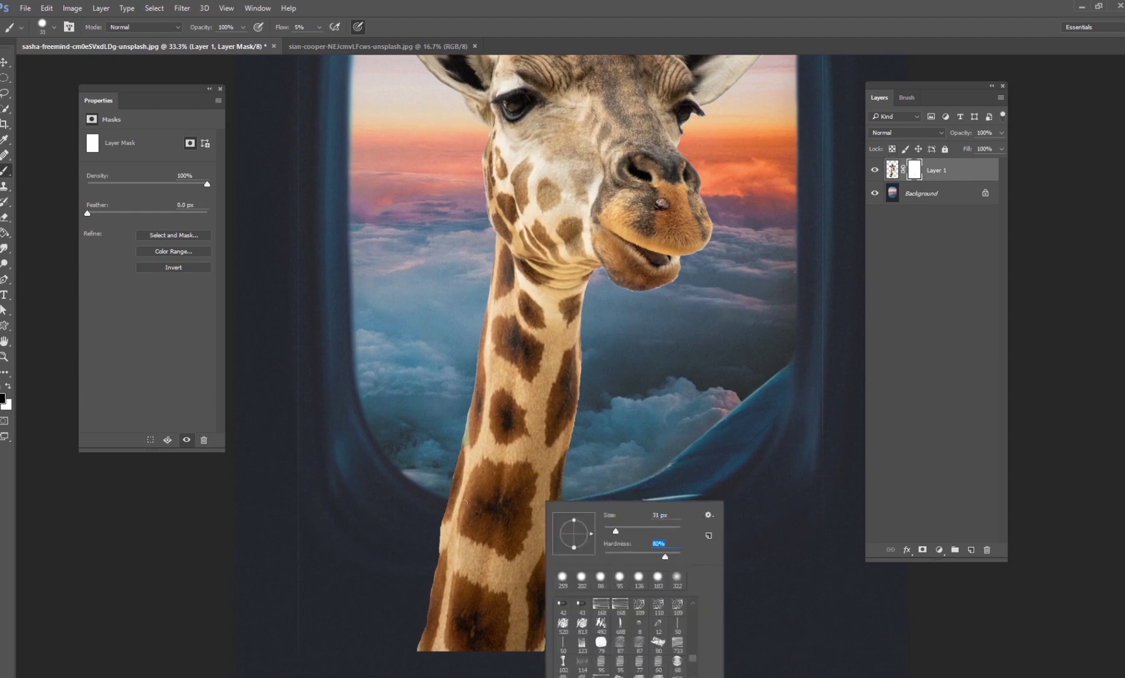
click(319, 27)
drag(448, 506, 581, 504)
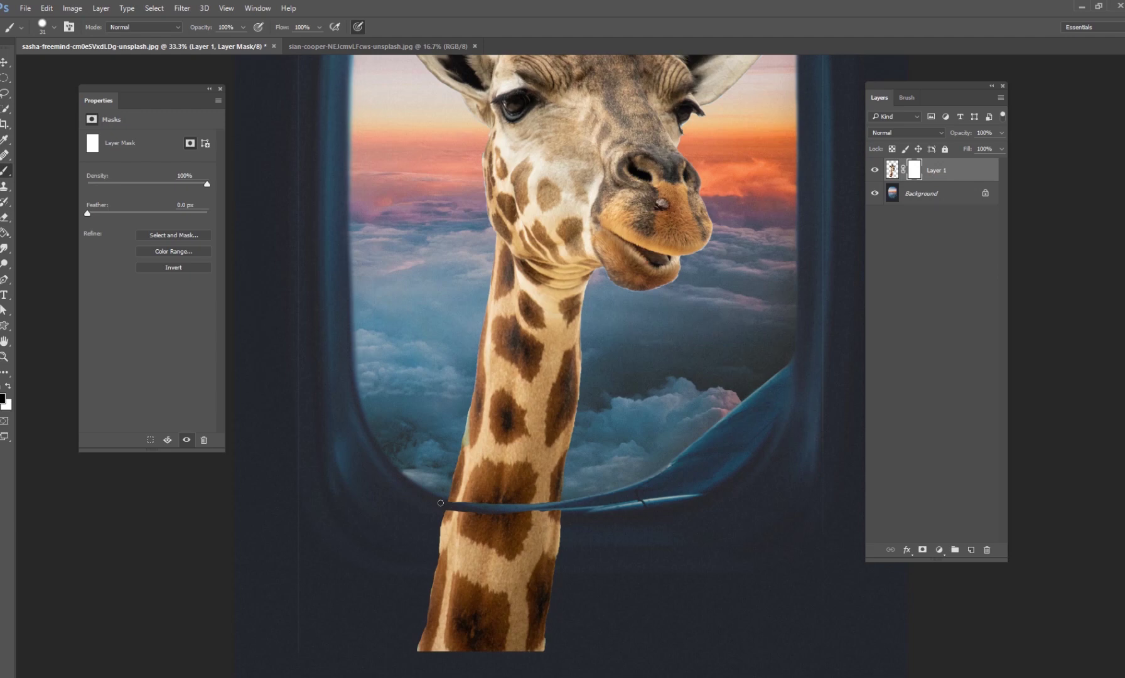
Mask out the rest of the giraffe's neck below the window frame with a larger black brush
right_click(499, 517)
drag(568, 532, 582, 533)
mouse_move(432, 534)
mouse_down()
mouse_move(479, 533)
mouse_move(464, 519)
mouse_move(504, 529)
mouse_up()
mouse_move(421, 555)
mouse_down()
mouse_move(444, 585)
mouse_move(408, 636)
mouse_move(414, 655)
mouse_move(576, 648)
mouse_move(579, 576)
mouse_move(546, 558)
mouse_move(476, 562)
mouse_move(518, 547)
mouse_move(544, 597)
mouse_move(565, 561)
mouse_move(515, 635)
mouse_up()
key(ctrl+minus)
key(ctrl+minus)
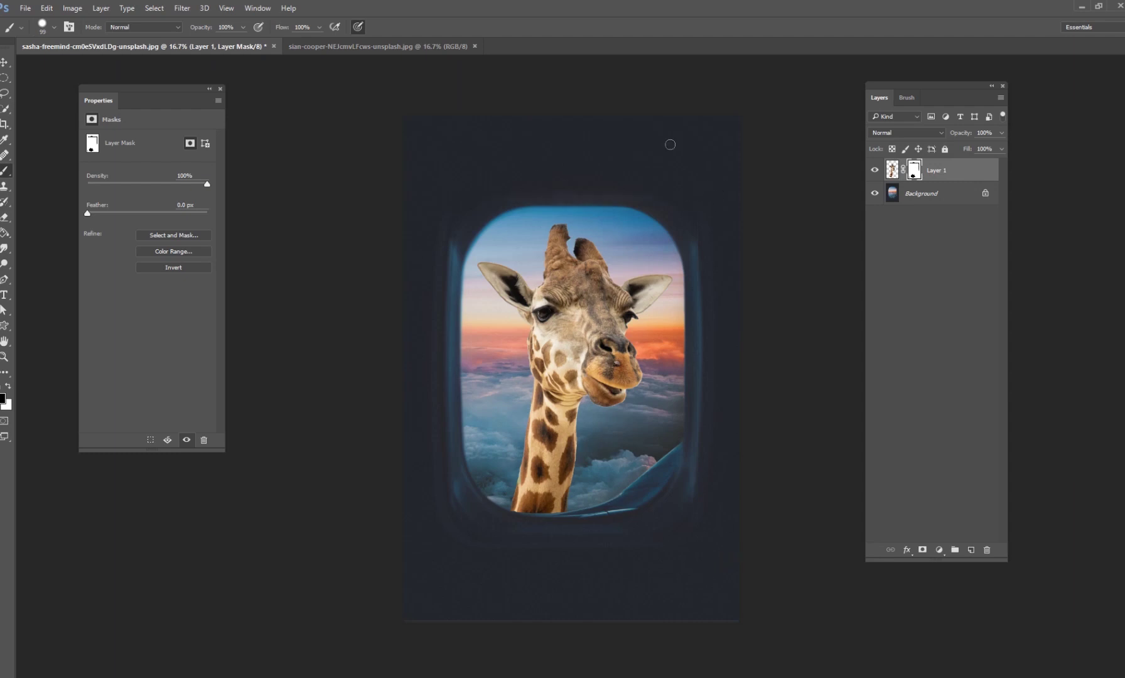
Sample the dark cabin wall colour on the Background layer, inspect it in the Color Picker, and reselect the giraffe layer
key(ctrl+plus)
key(ctrl+minus)
key(ctrl+plus)
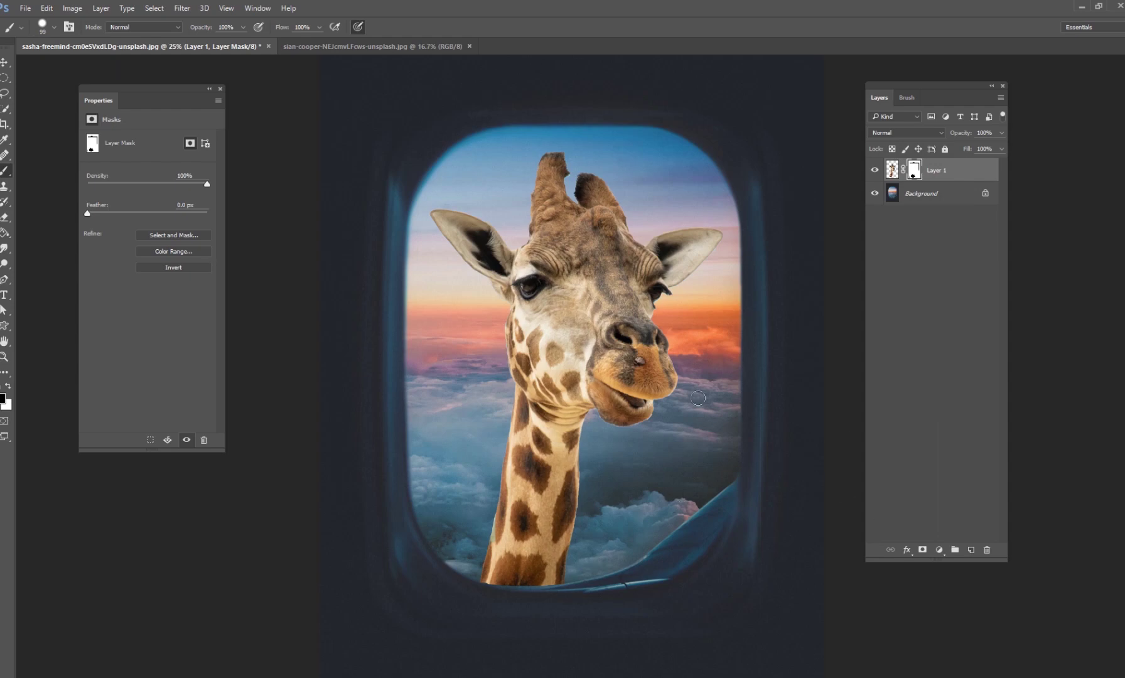
click(910, 204)
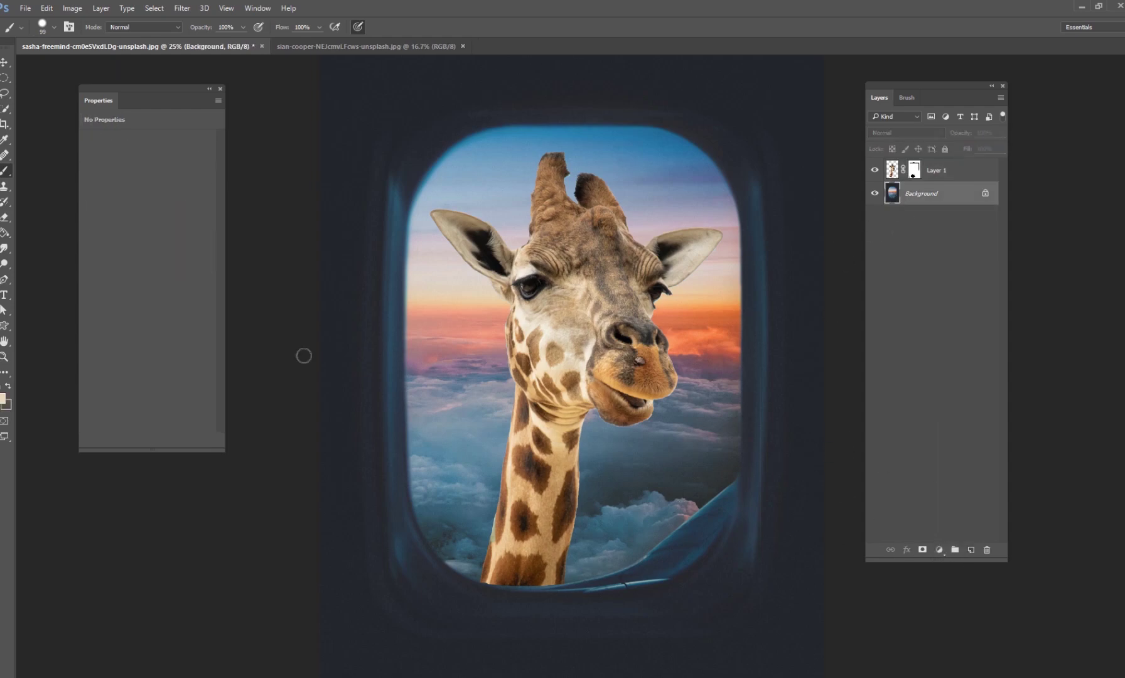
click(5, 139)
click(475, 73)
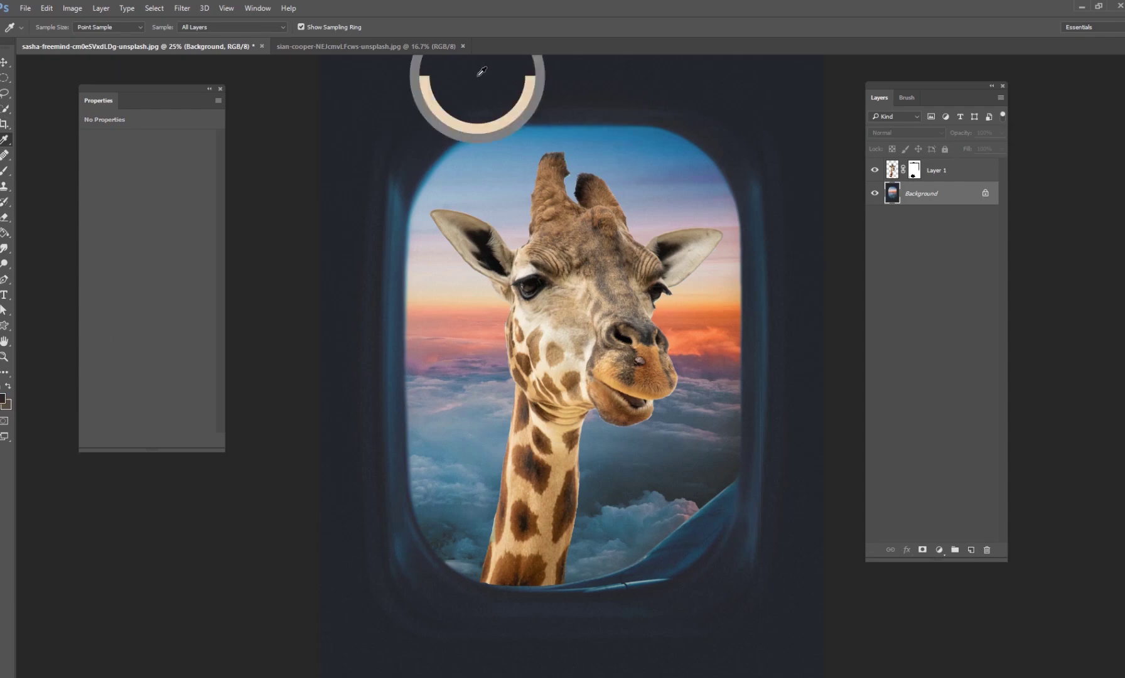
click(1, 399)
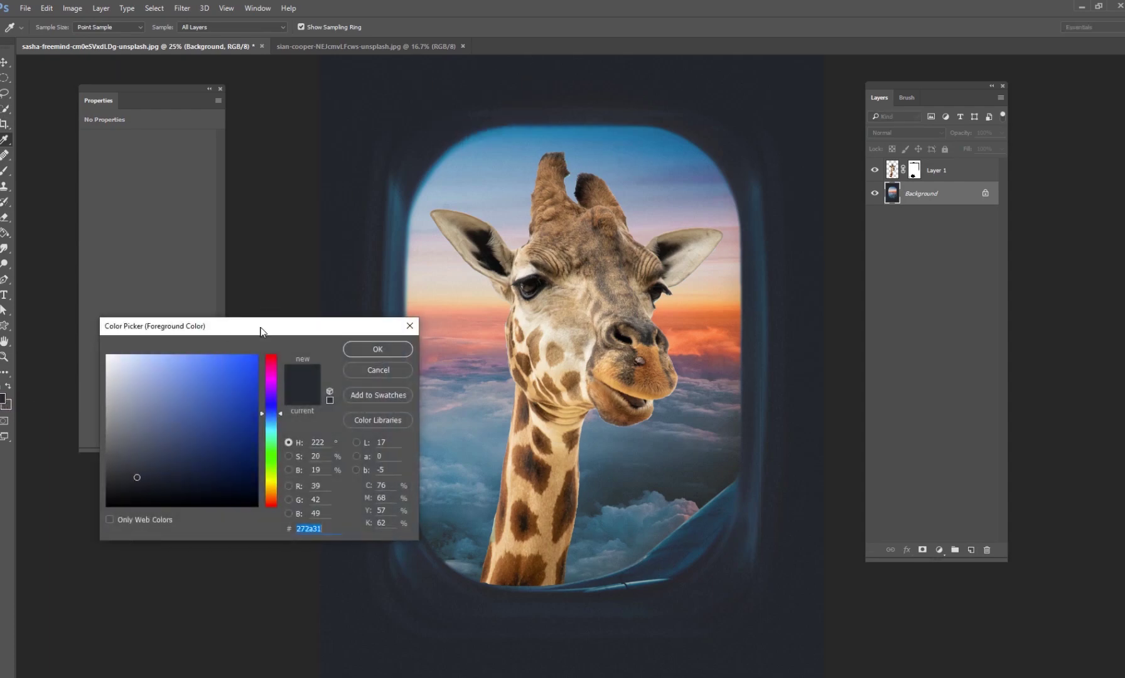
drag(263, 323, 395, 306)
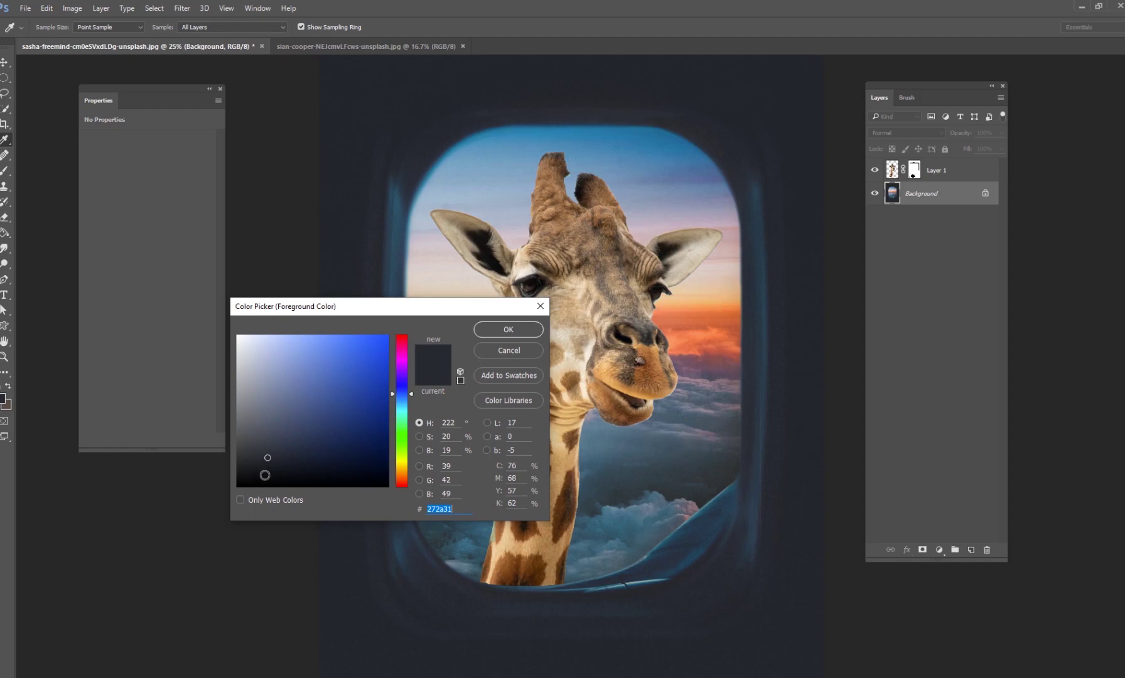
click(509, 351)
click(893, 172)
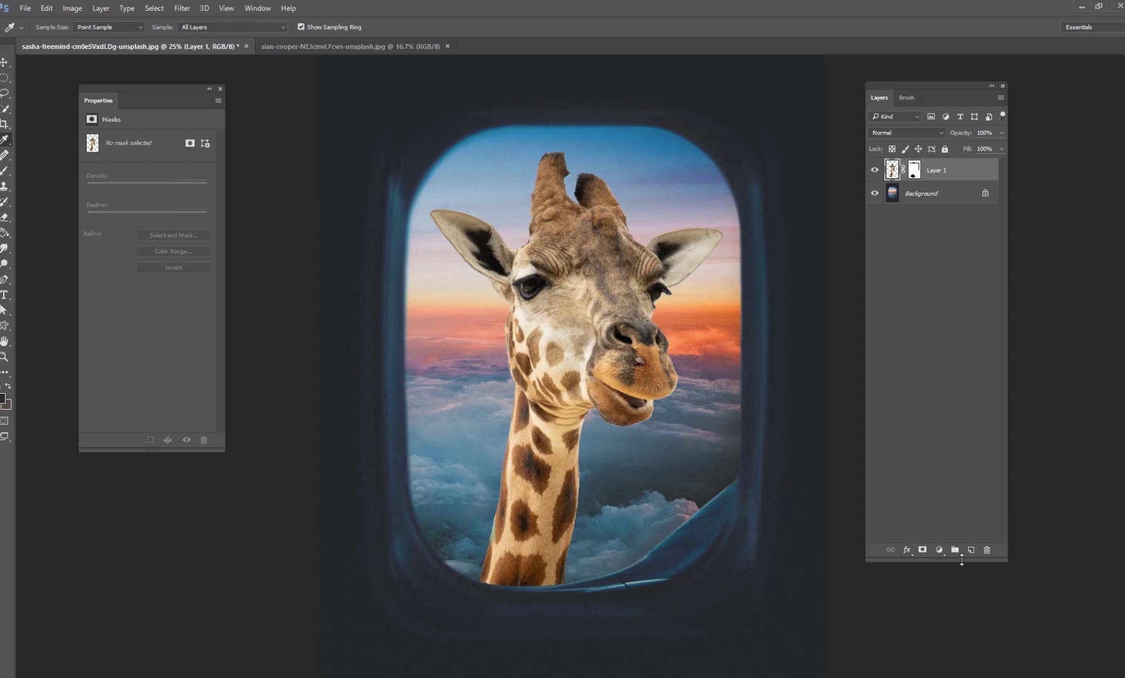
click(939, 550)
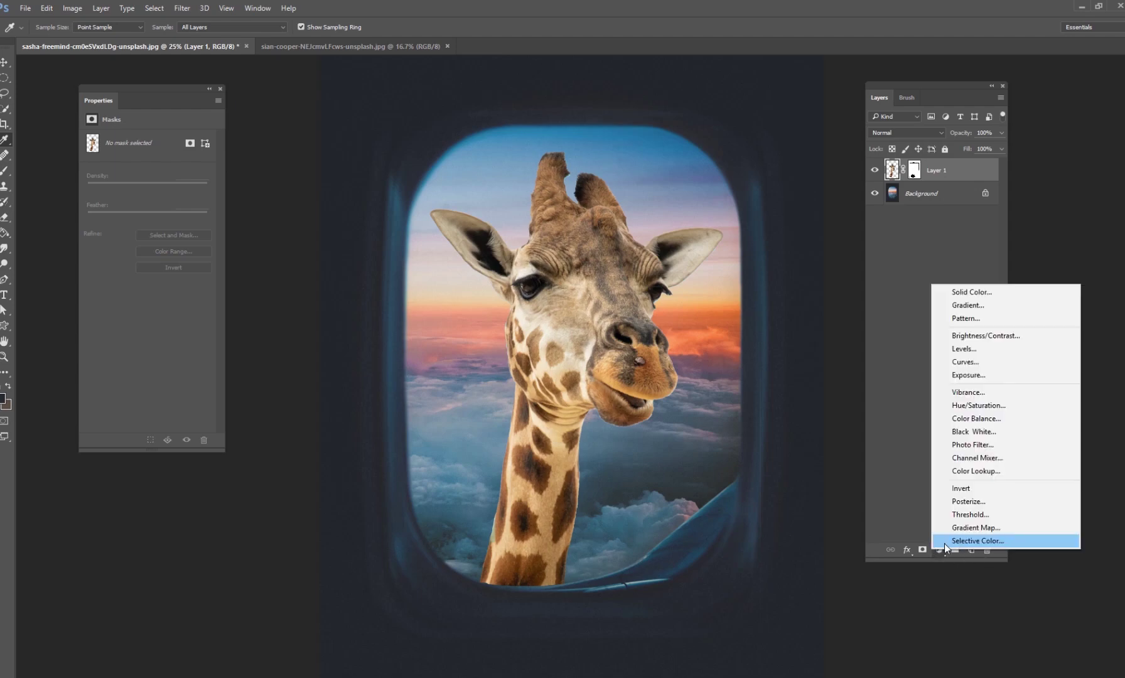
click(980, 529)
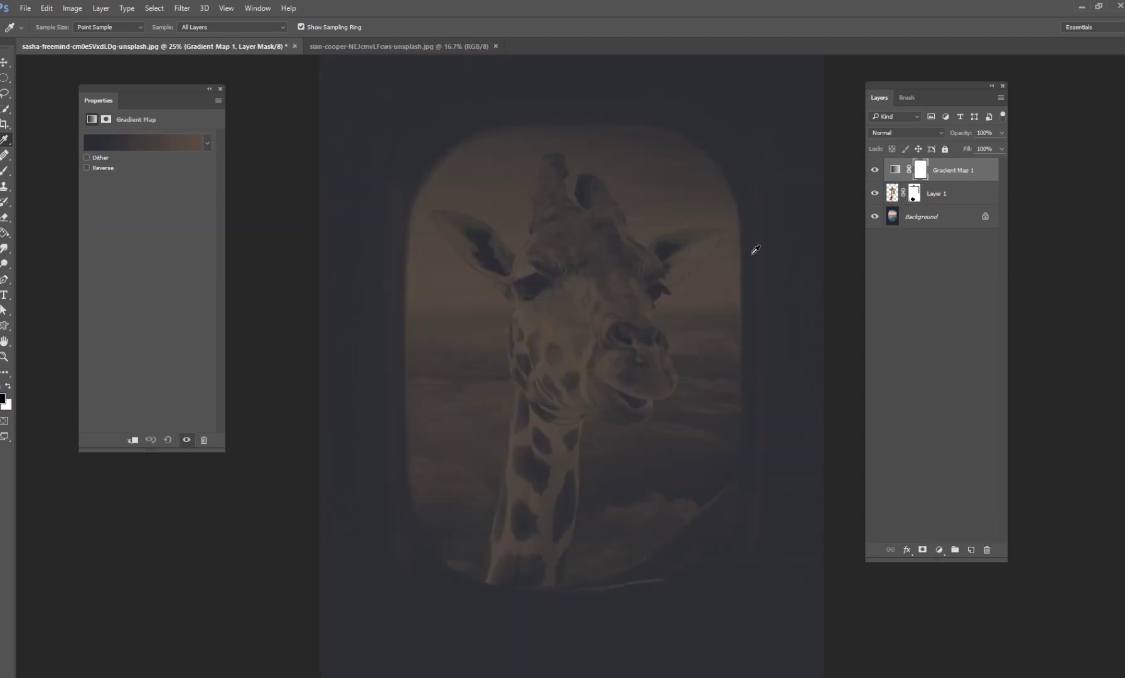
key(ctrl+z)
Add a Selective Color adjustment layer above the giraffe and clip it to the giraffe layer
click(940, 549)
click(978, 539)
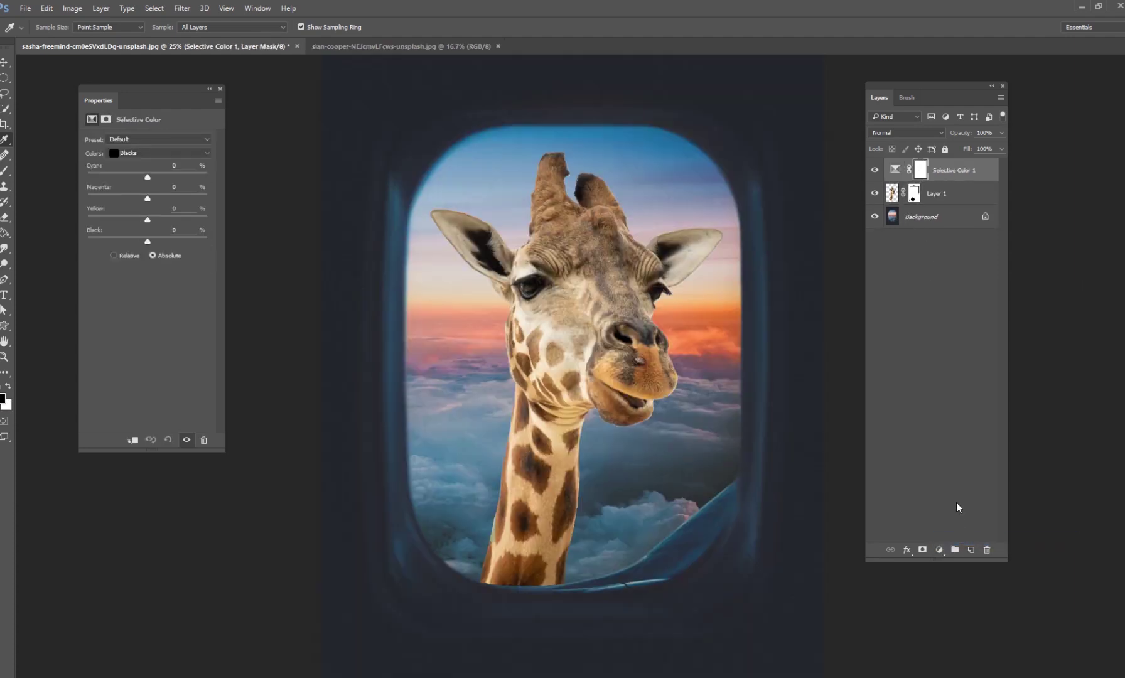
key(ctrl+alt+g)
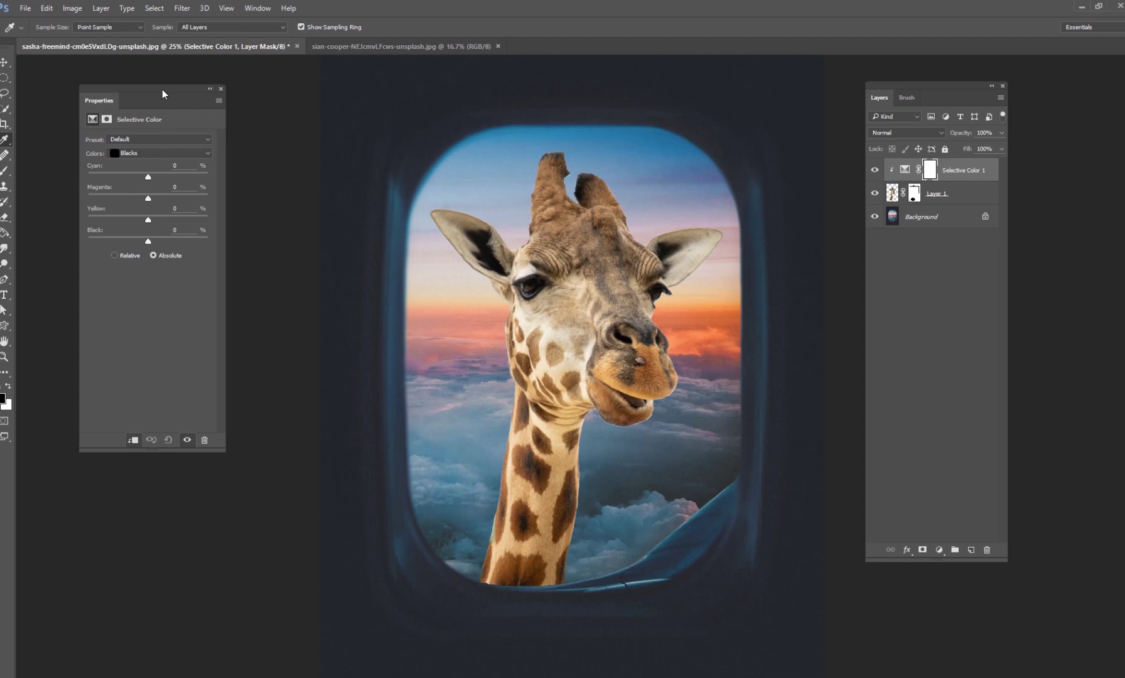
drag(162, 89, 300, 104)
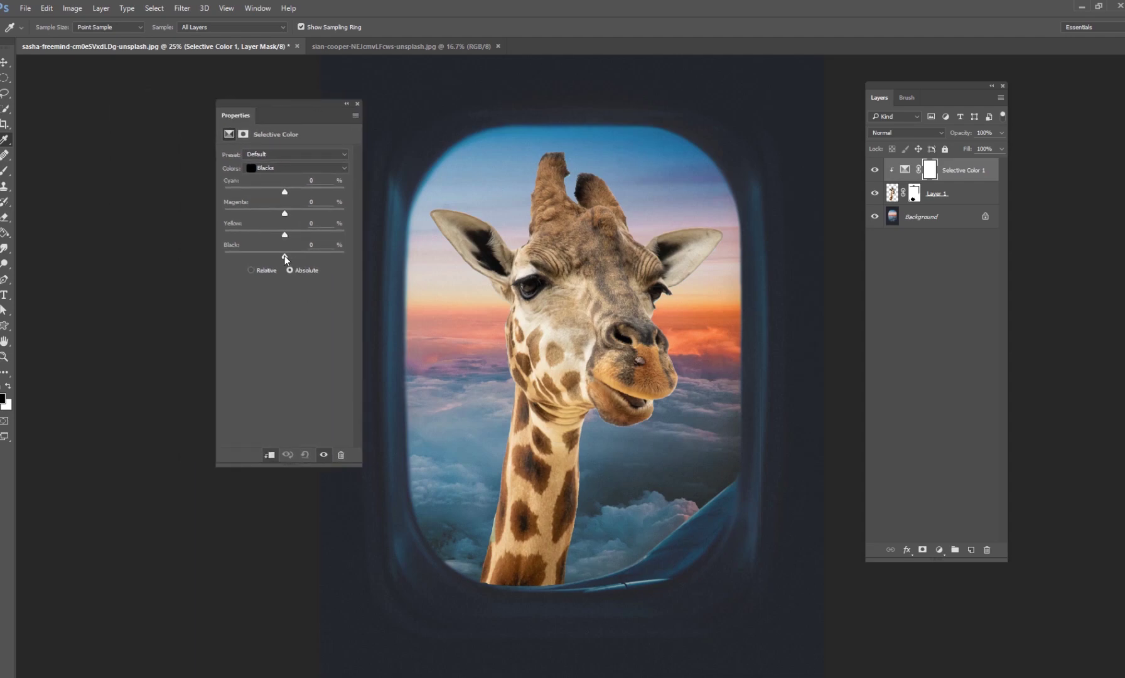
Set Black to -16% for the Blacks range, fine-tune its Yellow and Cyan, and compare the giraffe before and after the Selective Color adjustment
drag(282, 255, 273, 257)
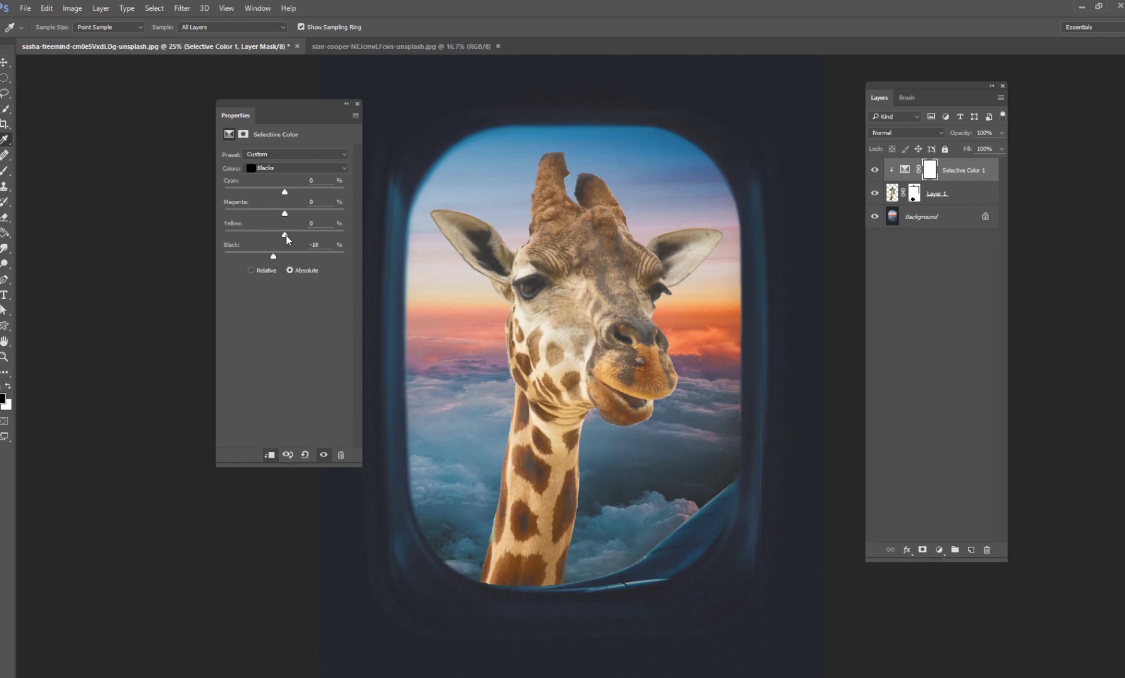
drag(279, 236, 278, 235)
drag(284, 192, 287, 191)
click(873, 170)
click(874, 171)
click(871, 171)
click(874, 170)
click(876, 172)
click(875, 170)
Add a Levels adjustment layer above Selective Color 1 and clip it to the giraffe
click(939, 550)
click(972, 352)
key(ctrl+alt+g)
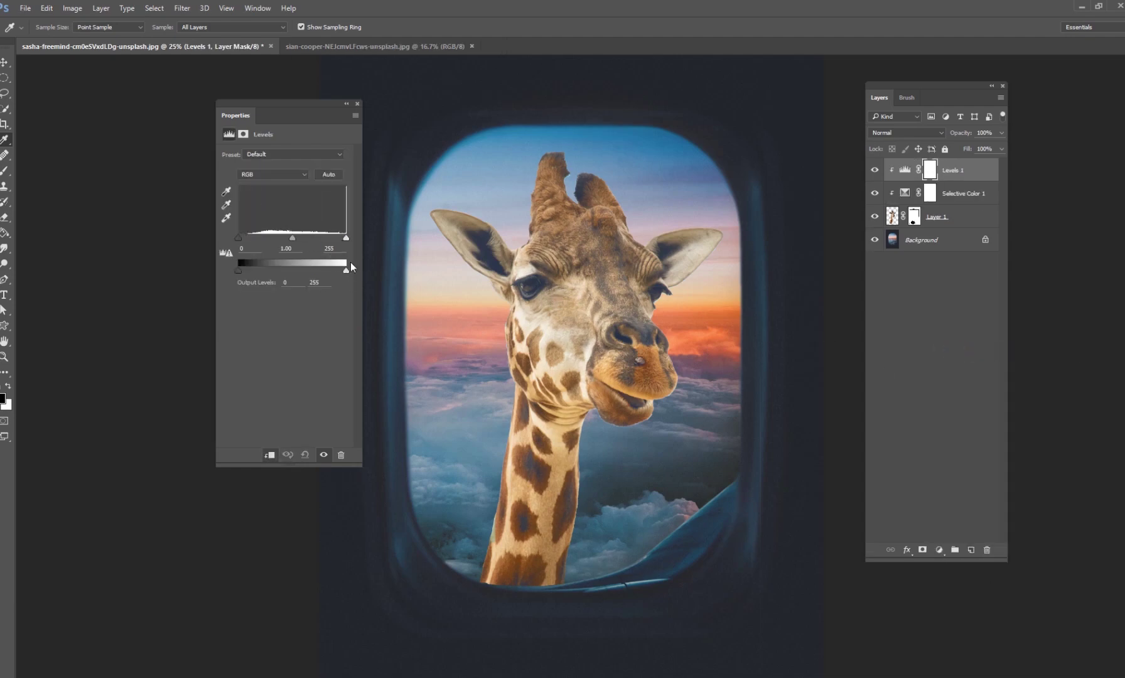
Set the Levels output range to 25–204 to fade the giraffe's contrast, comparing with the adjustment hidden
drag(346, 273, 312, 271)
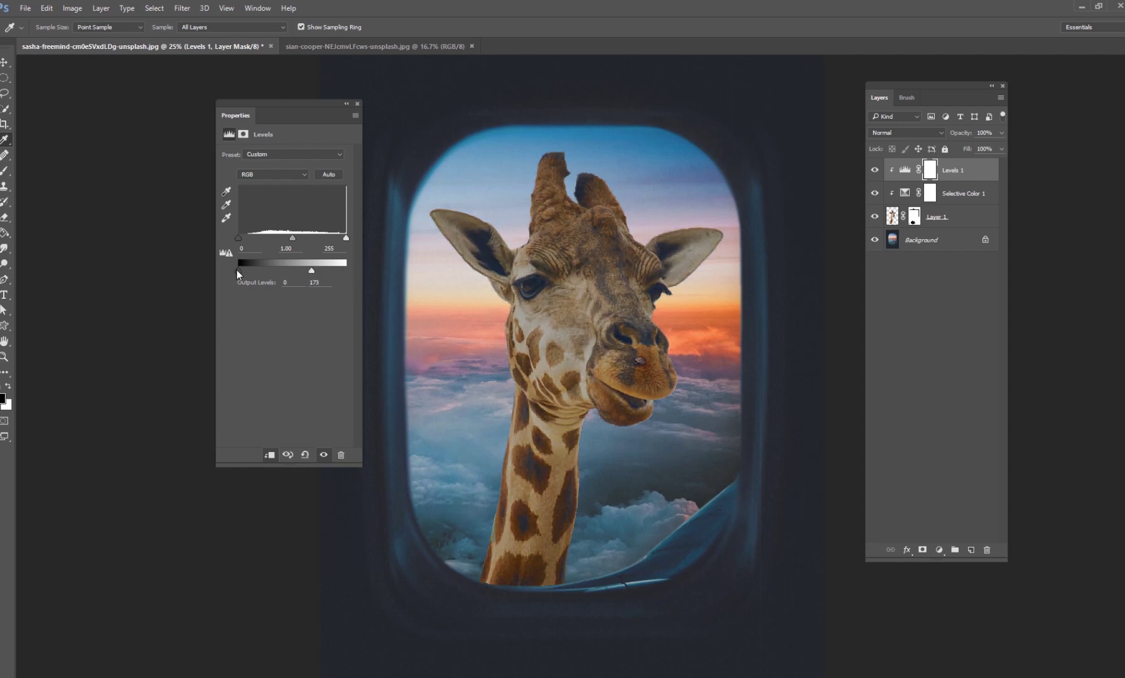
drag(242, 272, 319, 274)
click(875, 170)
click(875, 170)
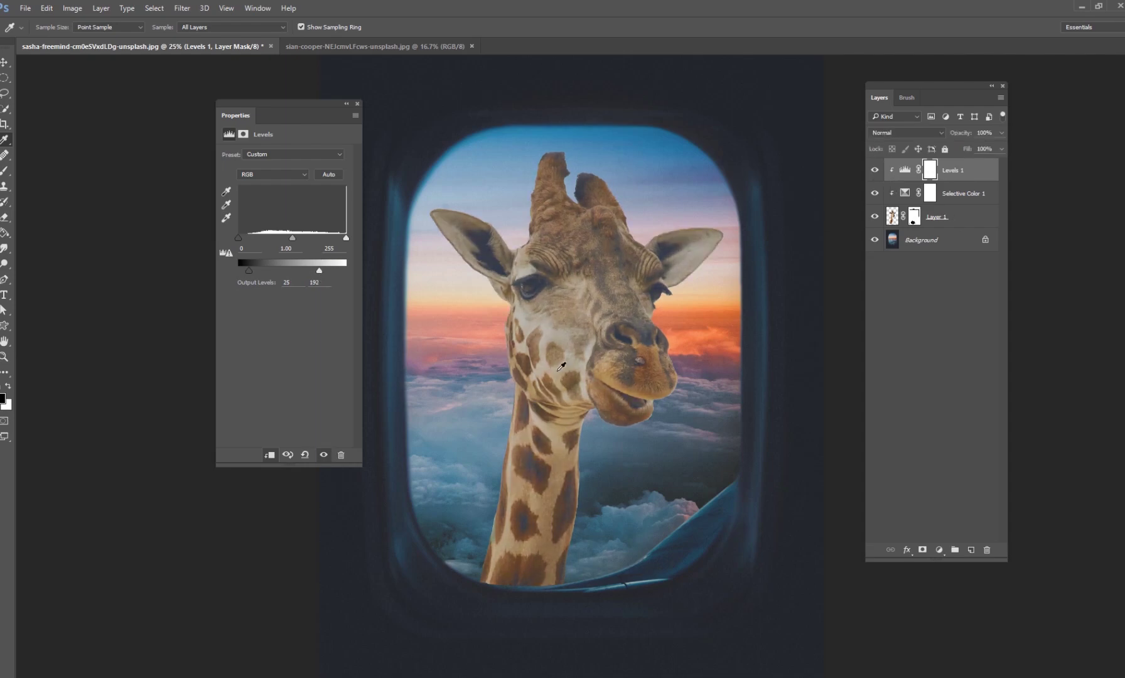
drag(322, 270, 326, 270)
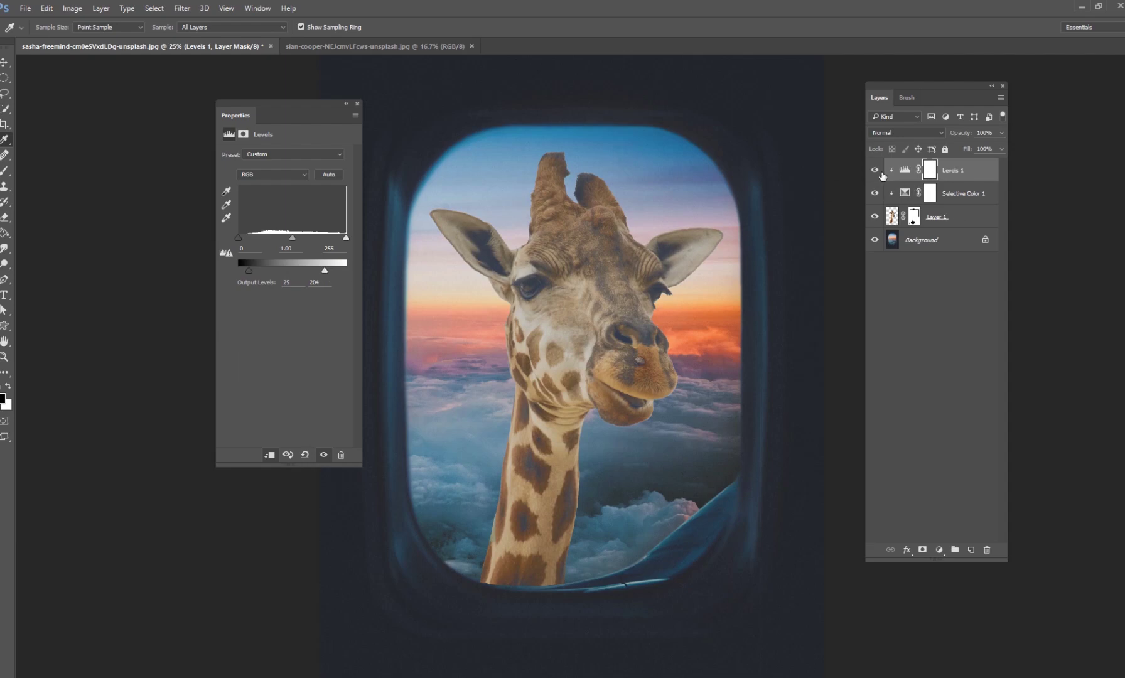
Add a new empty layer on top and sample an orange sunset tone as the brush colour
click(971, 549)
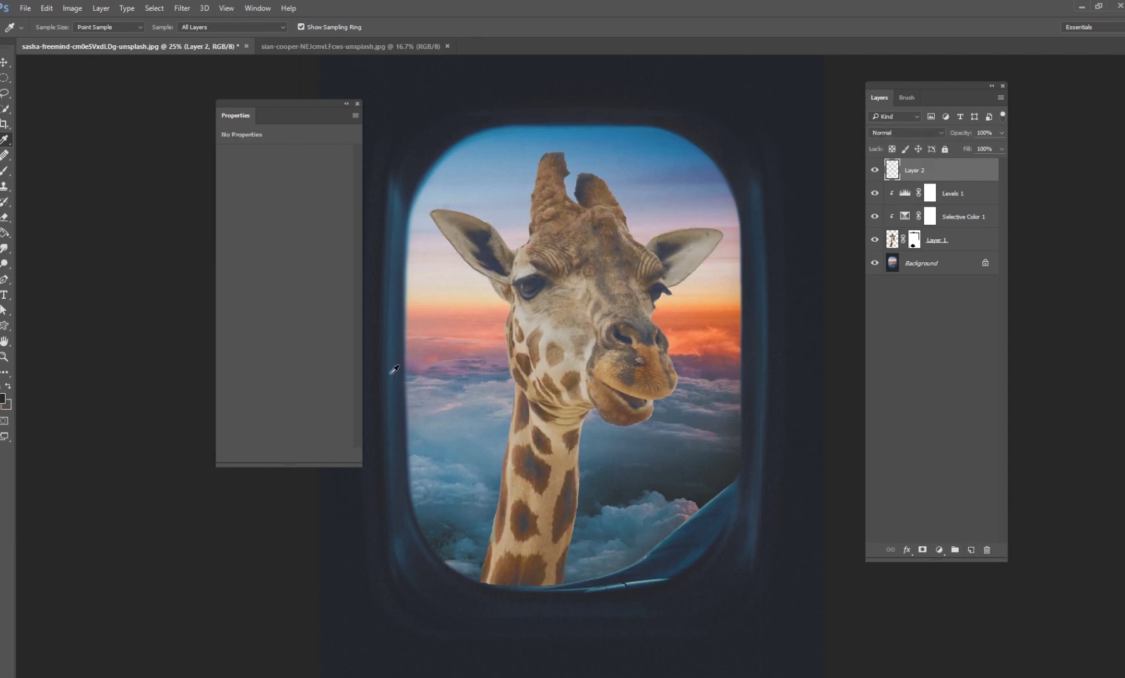
click(5, 170)
alt+click(690, 305)
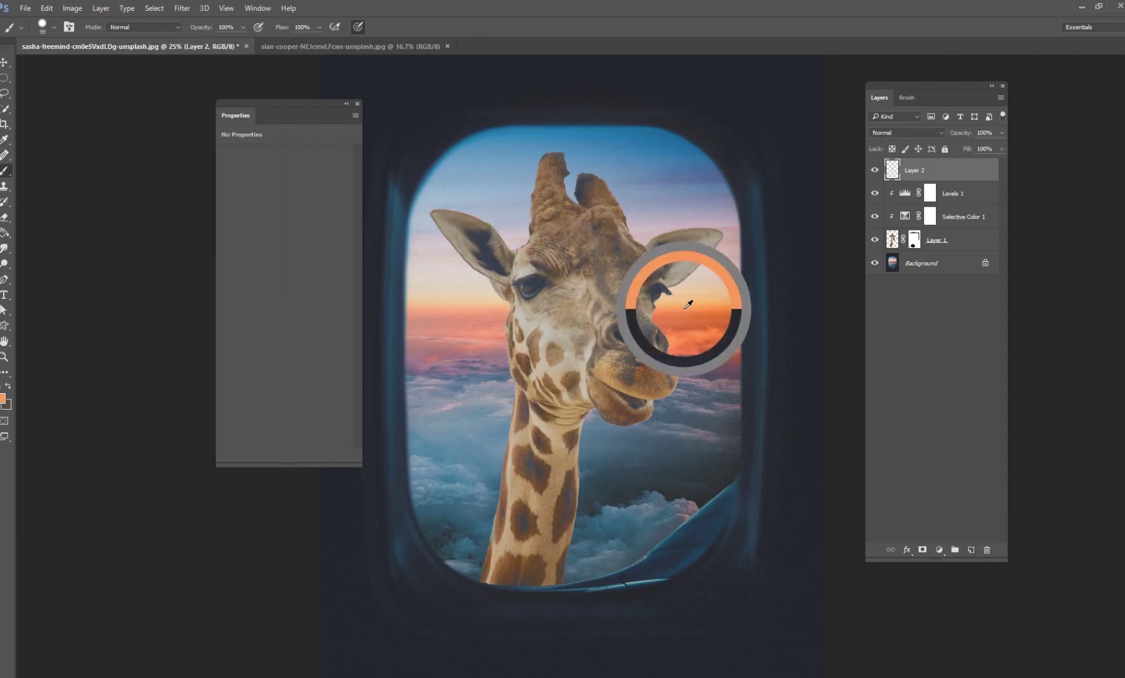
Set a soft brush to 0% hardness and 8% flow, and resample the orange beside the giraffe's face
right_click(717, 302)
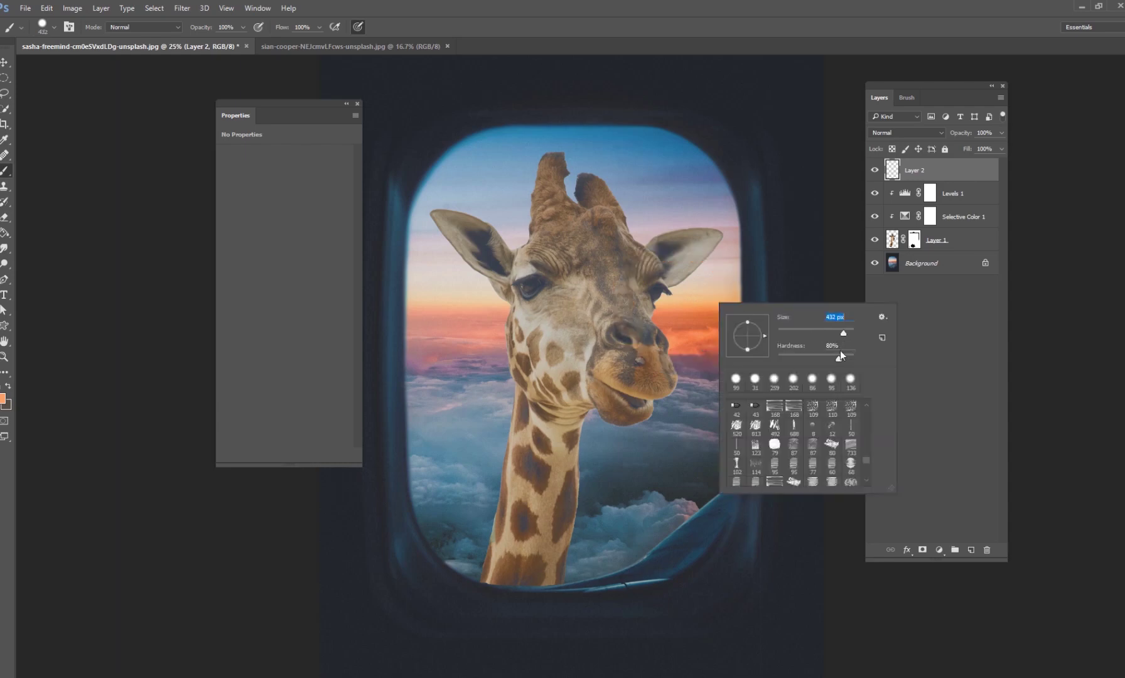
drag(320, 28, 269, 43)
right_click(665, 373)
drag(789, 402, 793, 403)
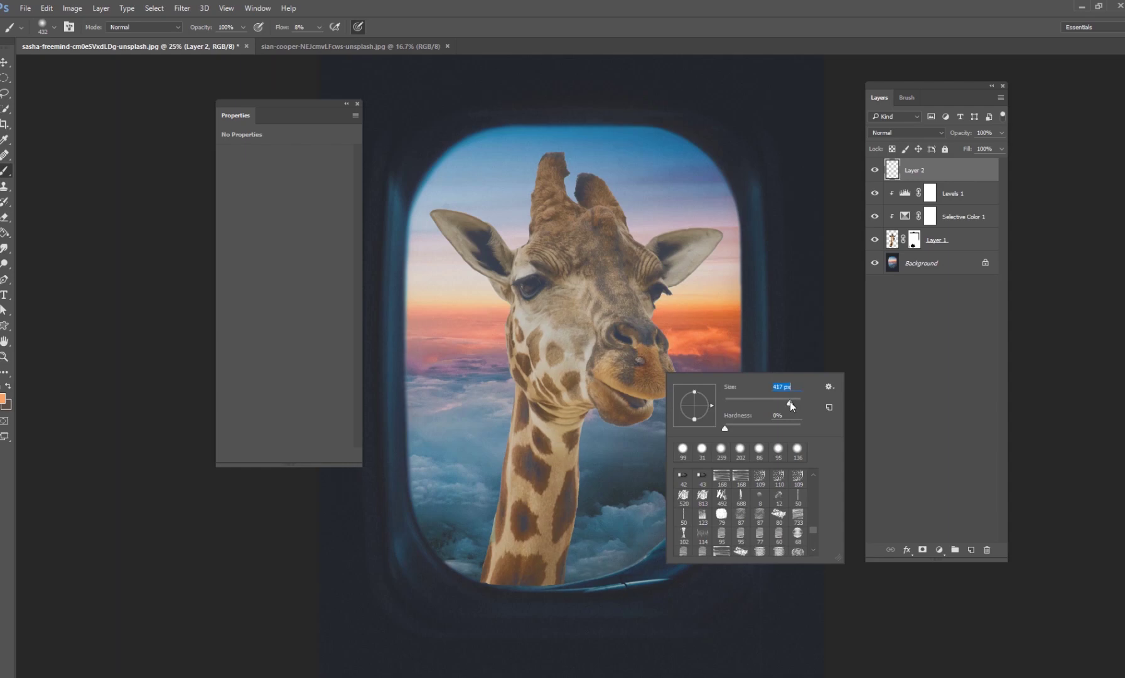
alt+click(703, 302)
Paint a soft orange glow over the giraffe's face and the adjacent sunset and window frame, using increasingly large brush sizes
right_click(701, 299)
drag(825, 330, 827, 330)
mouse_move(691, 299)
mouse_down()
mouse_move(675, 304)
mouse_move(705, 295)
mouse_up()
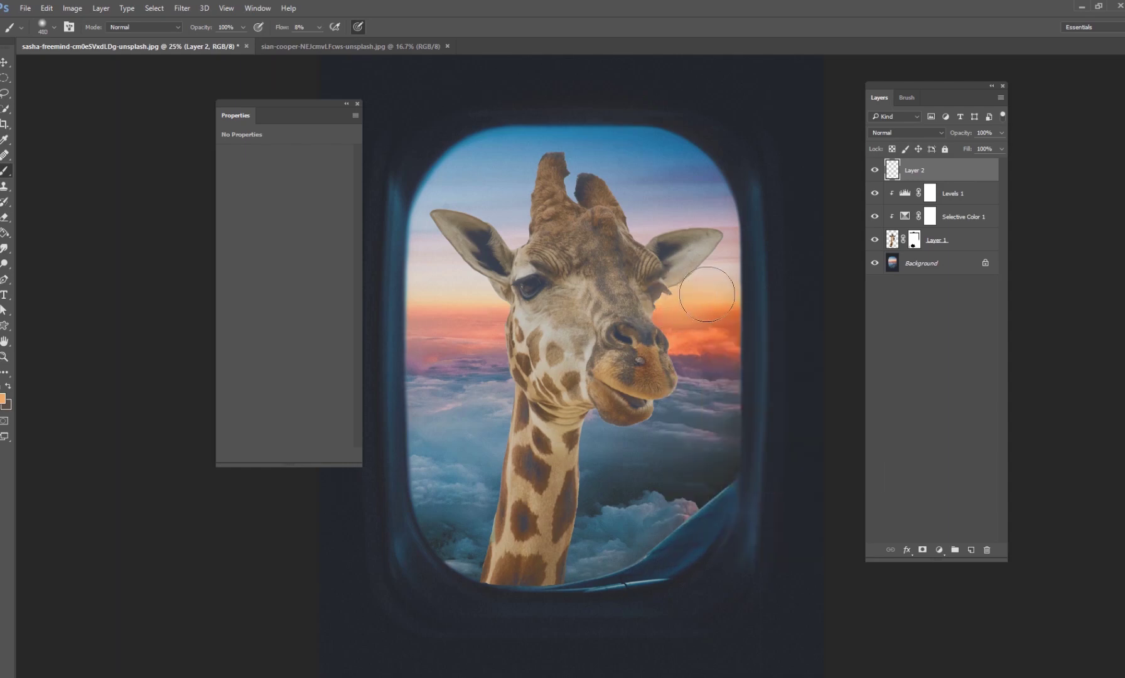
right_click(705, 294)
drag(824, 313, 852, 315)
click(700, 271)
right_click(730, 281)
drag(860, 308, 858, 317)
click(706, 289)
right_click(730, 287)
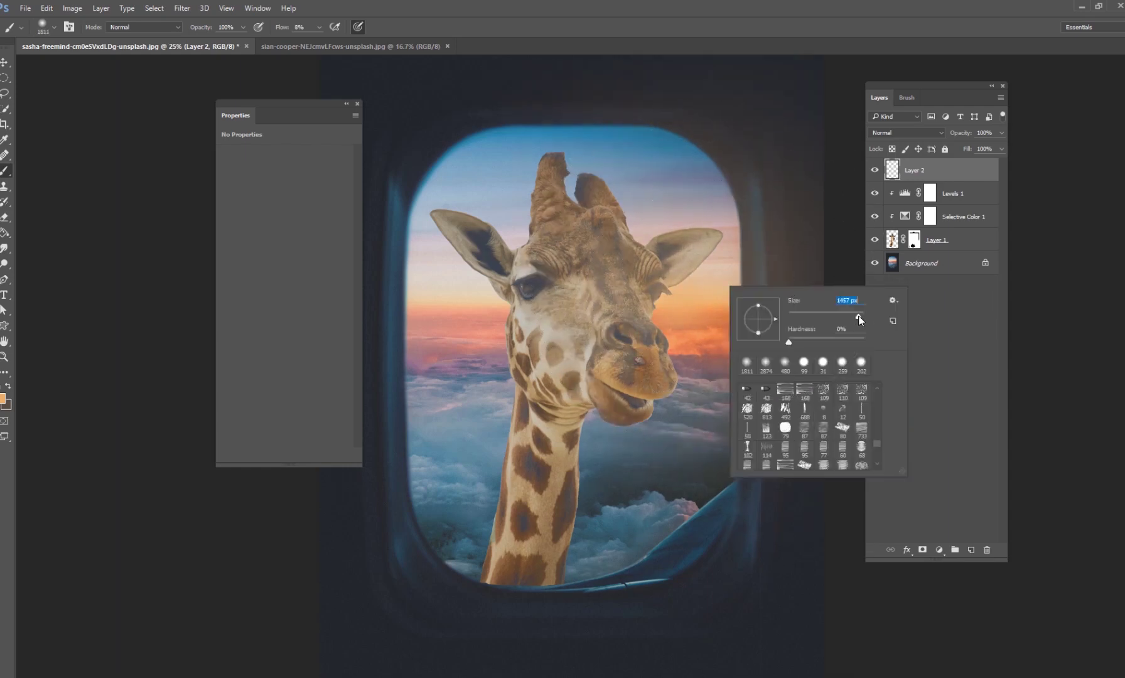
key(Return)
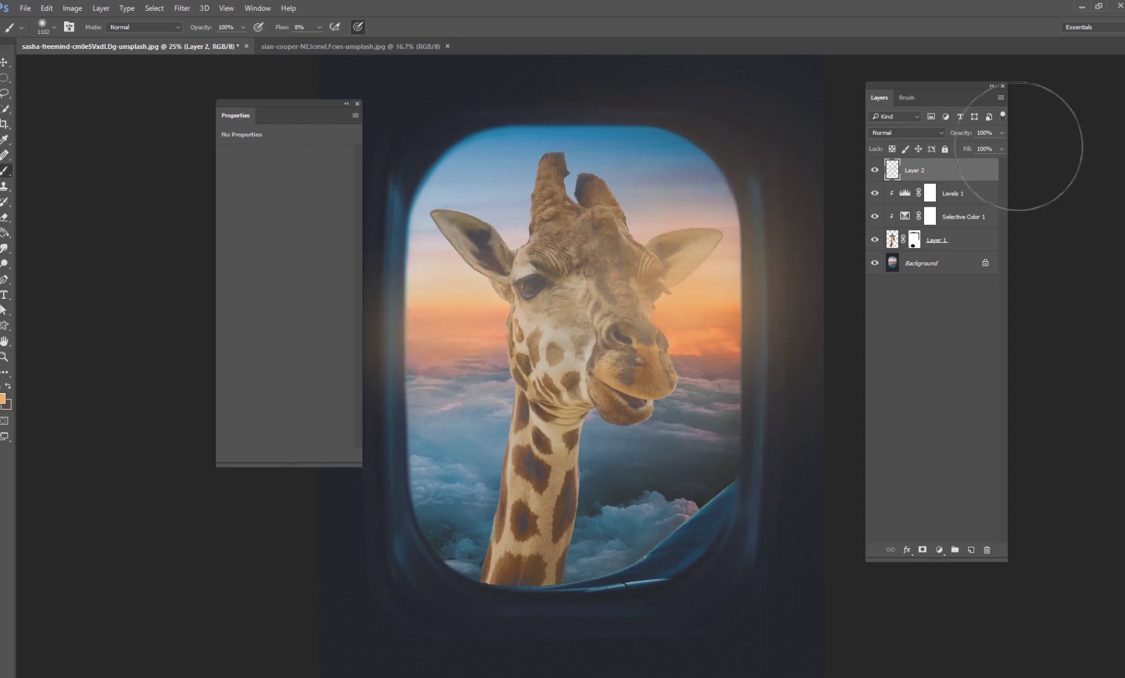
Set the glow layer's blend mode to Screen and give it a layer mask, with the brush reduced to 401 px
click(904, 132)
click(894, 221)
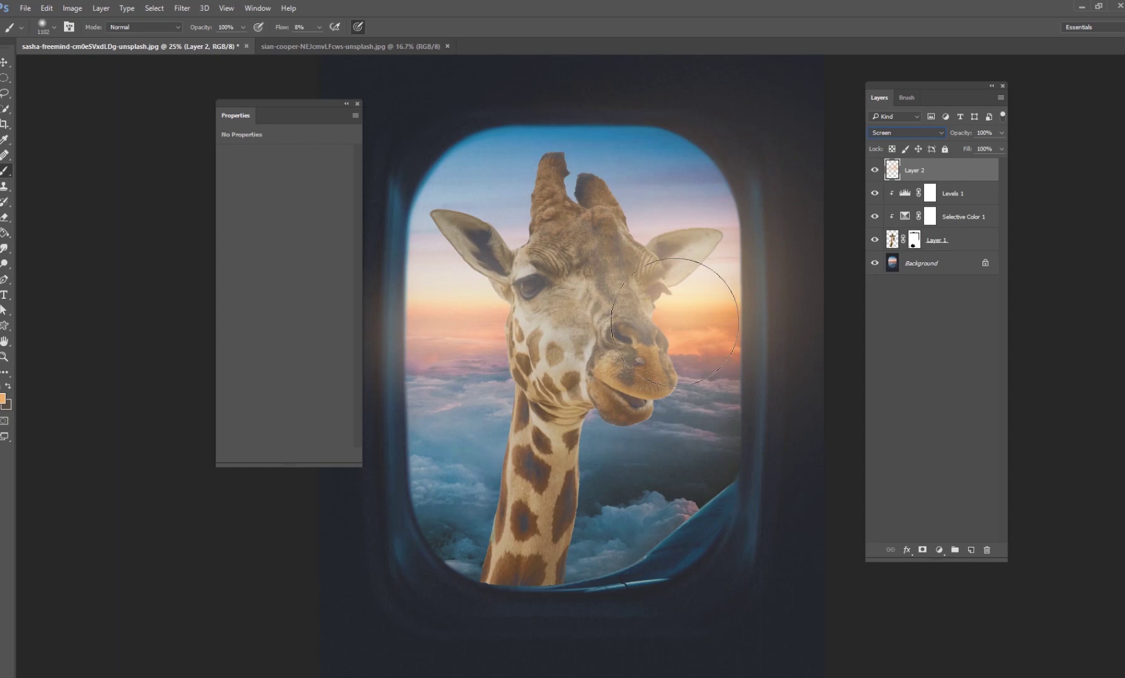
right_click(722, 300)
click(837, 327)
key(Return)
click(922, 549)
Paint black on the glow layer's mask to reduce the glow on the cabin wall and giraffe's face, toggling the layer to compare
drag(760, 189, 788, 368)
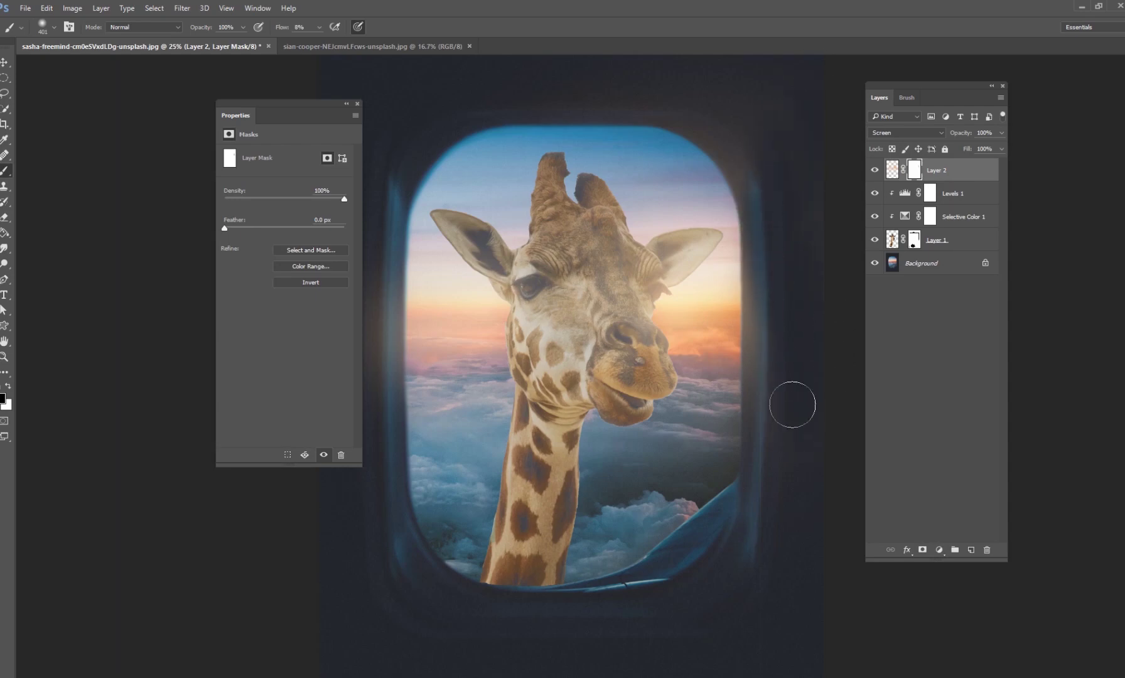
drag(793, 323, 810, 505)
mouse_move(586, 300)
mouse_down()
mouse_move(574, 266)
mouse_move(560, 340)
mouse_move(580, 264)
mouse_move(599, 285)
mouse_move(602, 268)
mouse_move(631, 276)
mouse_up()
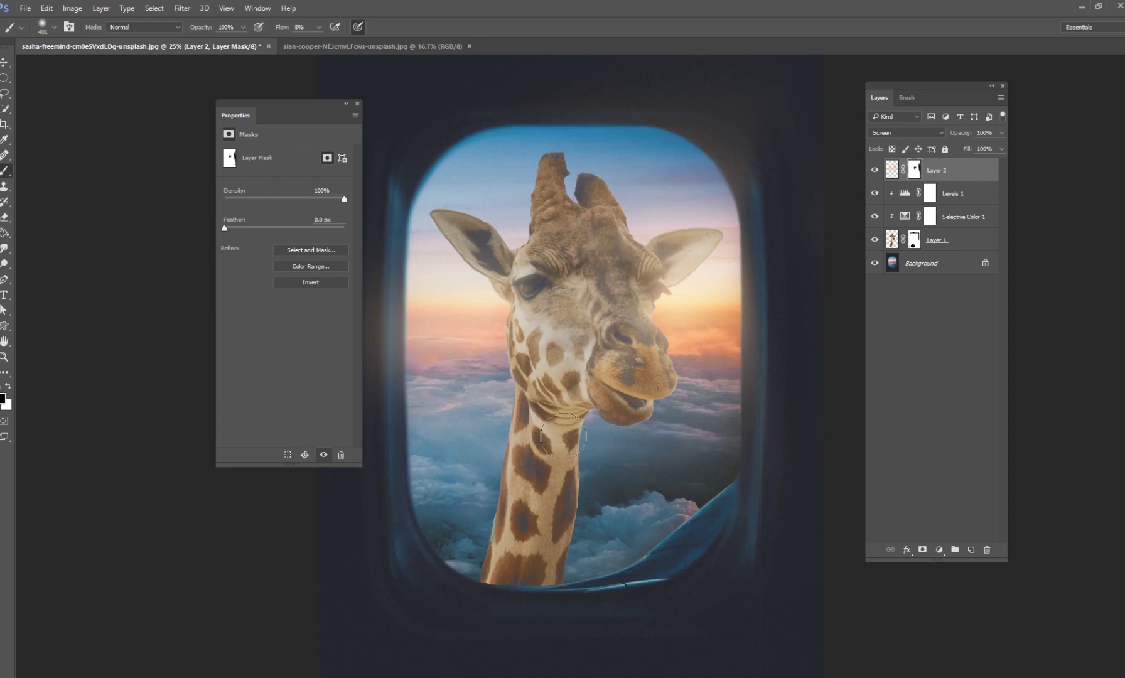
click(875, 170)
click(874, 171)
click(875, 171)
click(875, 170)
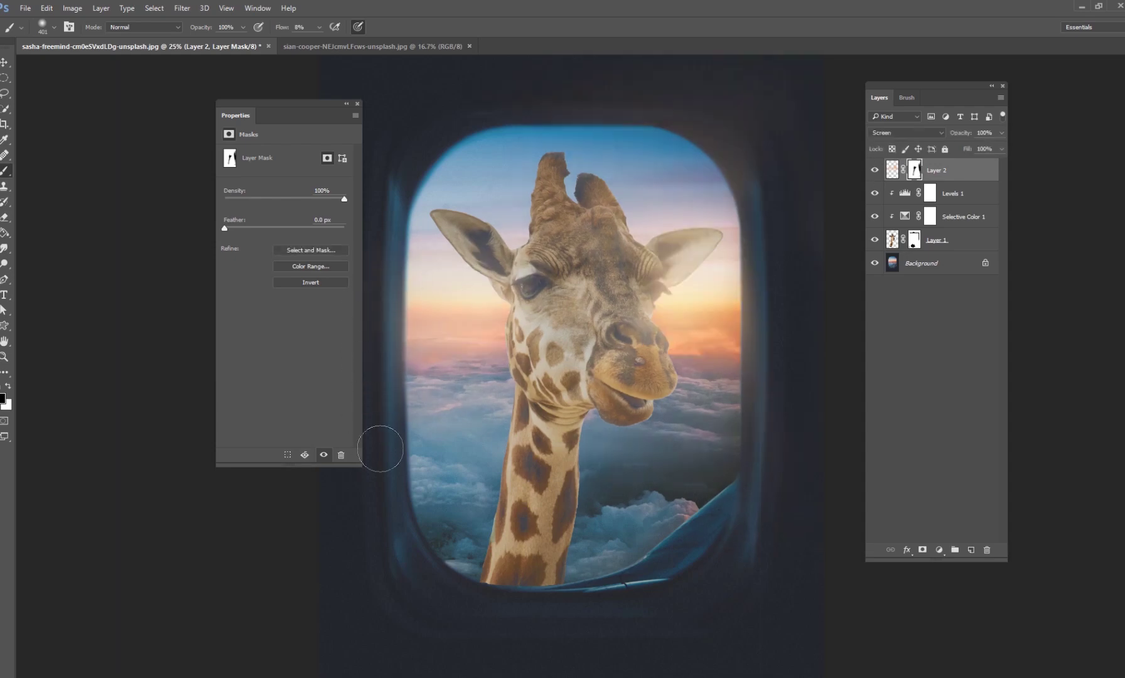
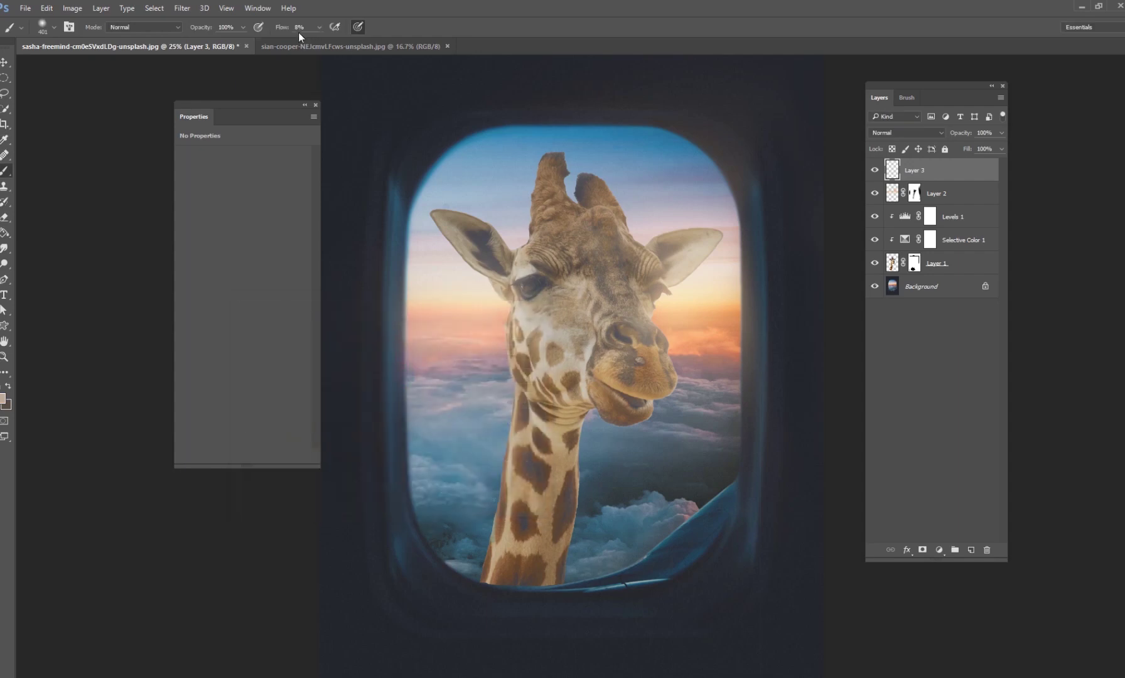
On Layer 3, paint a straight beige diagonal streak across the window's upper-left area with a 202 px brush at 78% flow
right_click(686, 246)
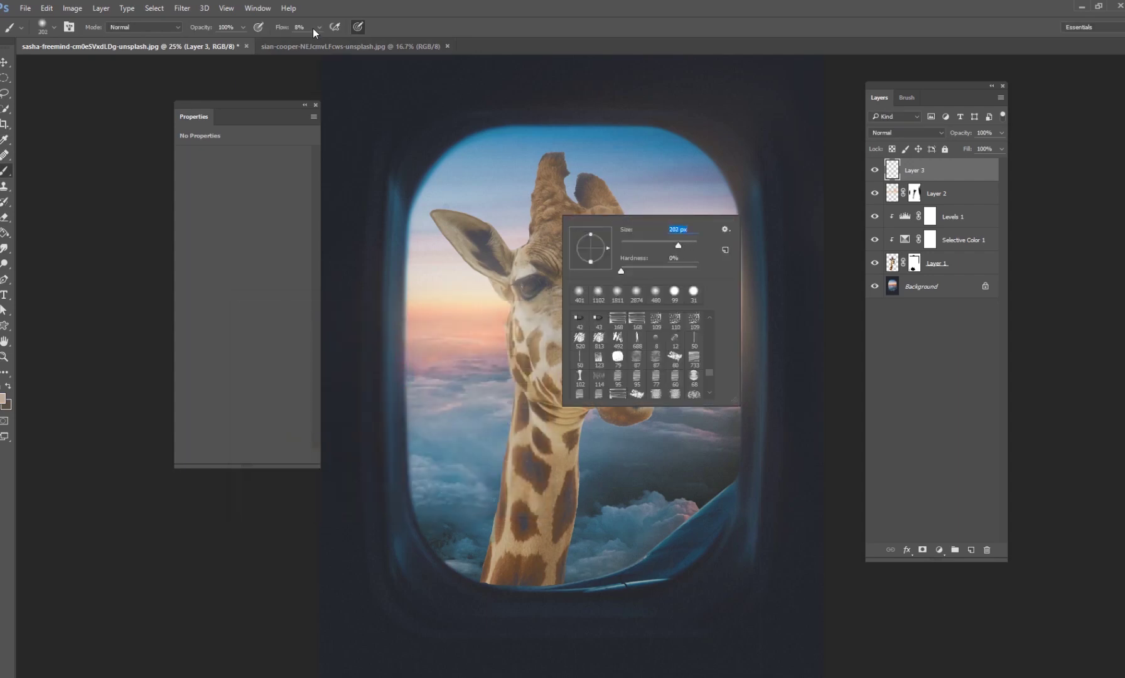
drag(319, 27, 342, 42)
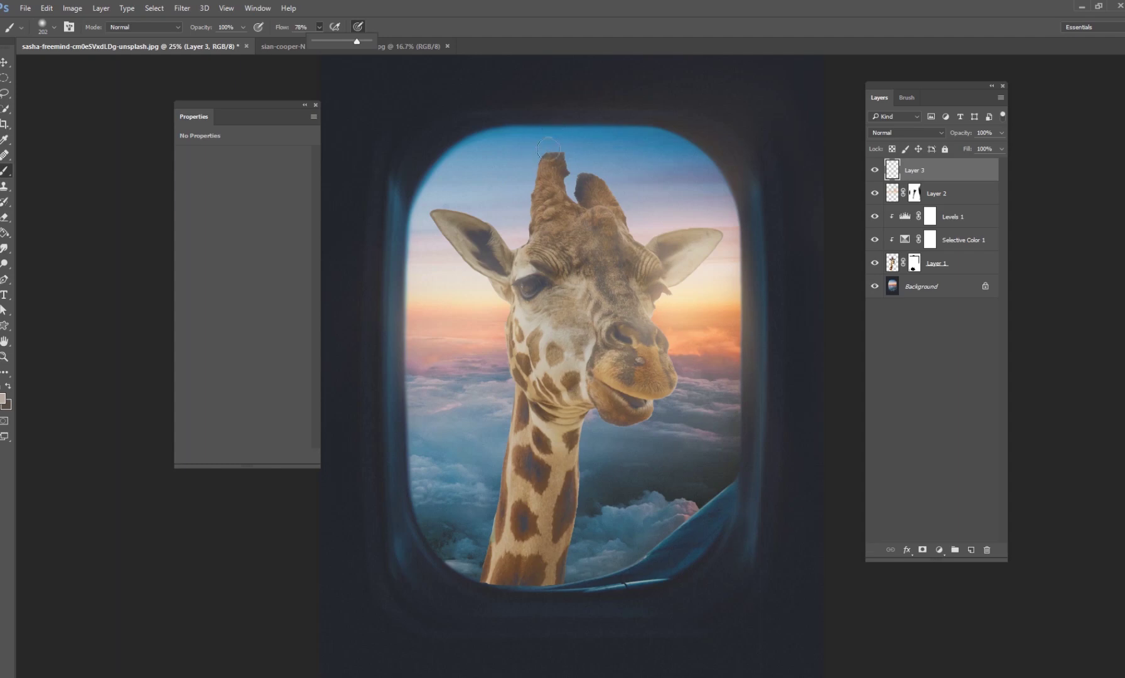
click(561, 127)
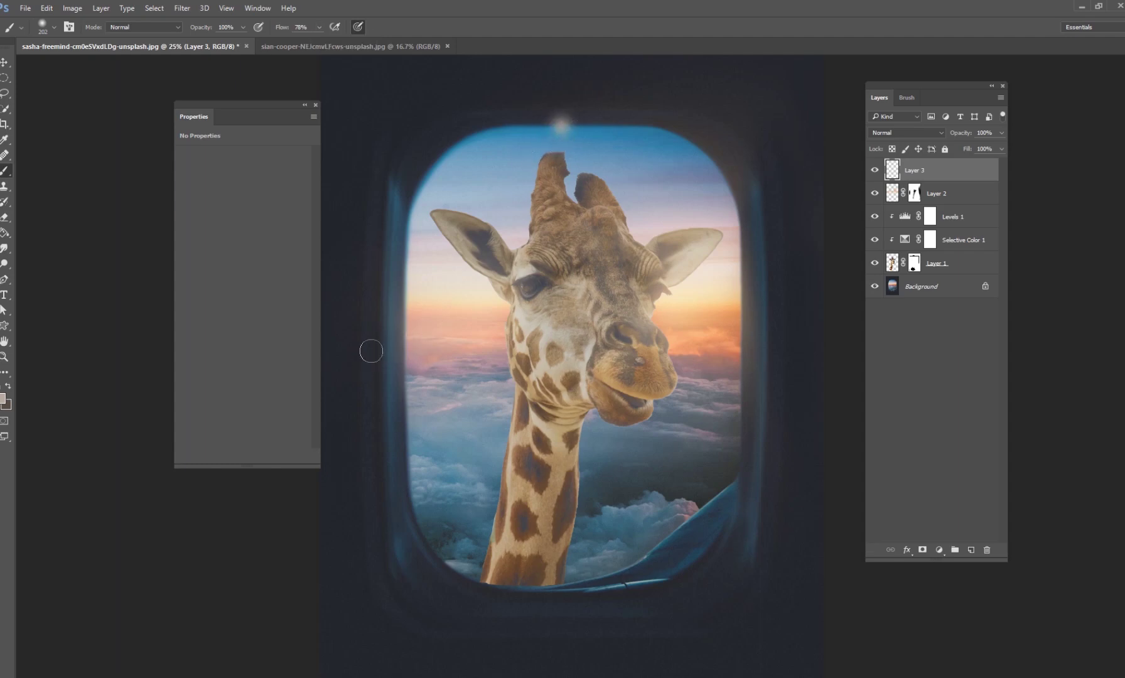
shift+click(395, 347)
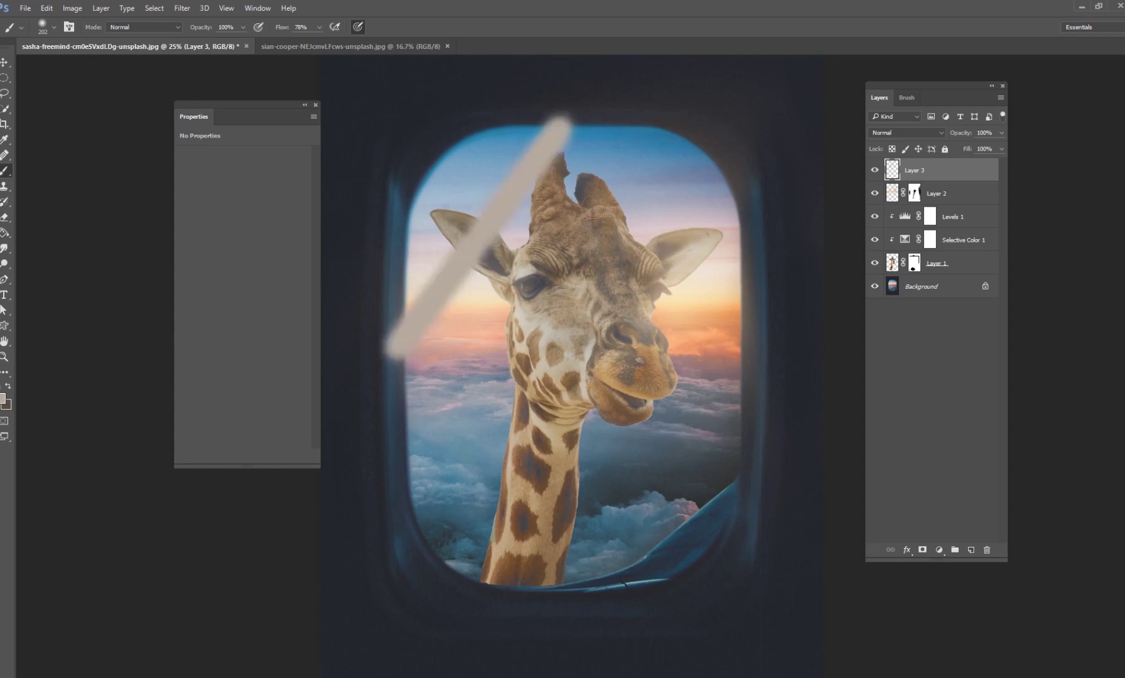
Add two thinner parallel diagonal streaks beside the first with a 100 px brush, lowering the flow to 18% for the second
right_click(653, 130)
click(616, 122)
shift+click(400, 405)
click(319, 27)
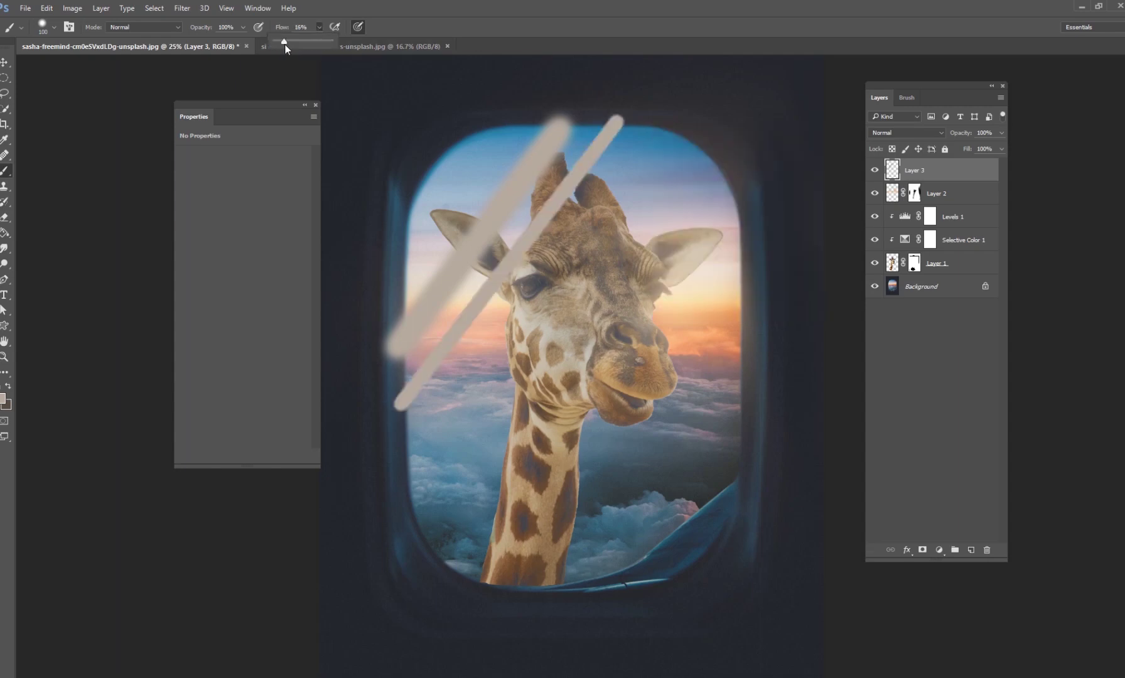
click(657, 126)
shift+click(407, 442)
Continue the parallel diagonal streaks across the rest of the window to its lower-right edge with a 136 px brush
right_click(675, 205)
click(700, 143)
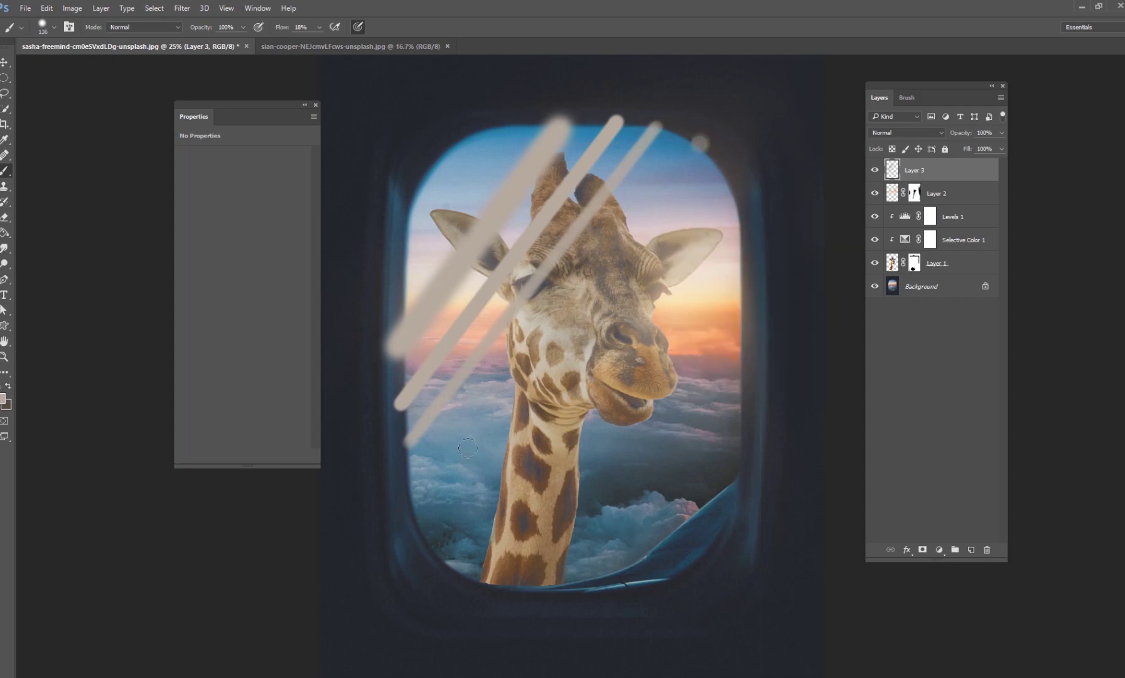
shift+click(407, 505)
click(727, 168)
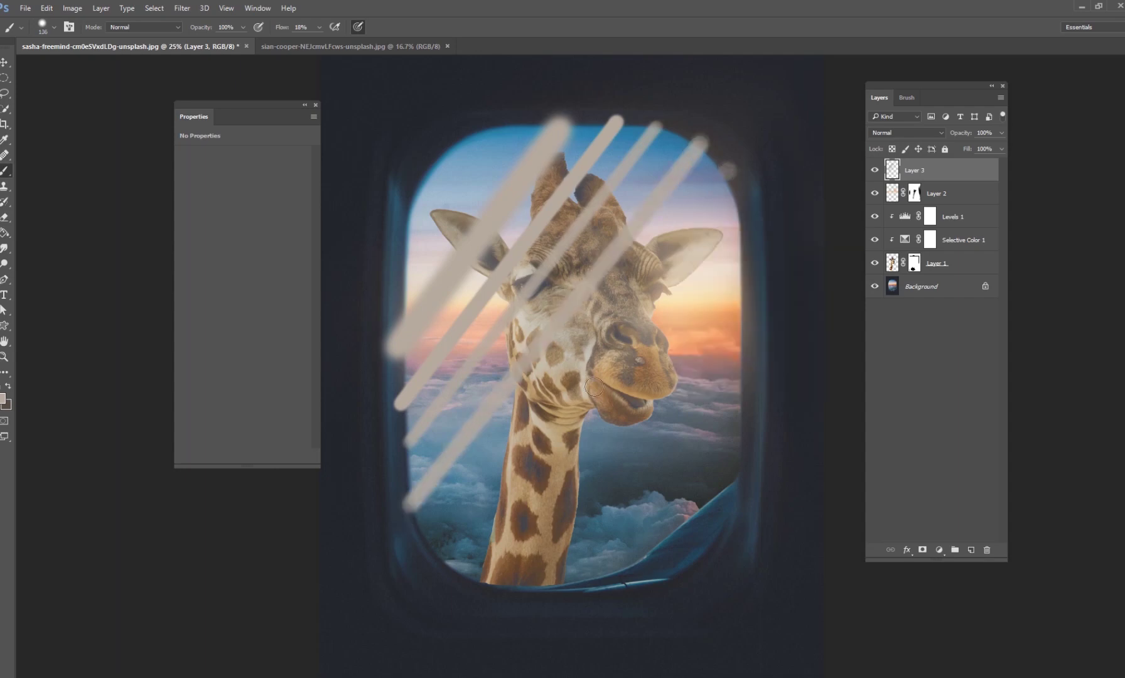
shift+click(443, 551)
click(741, 202)
shift+click(495, 583)
click(742, 291)
shift+click(600, 570)
click(746, 358)
shift+click(670, 532)
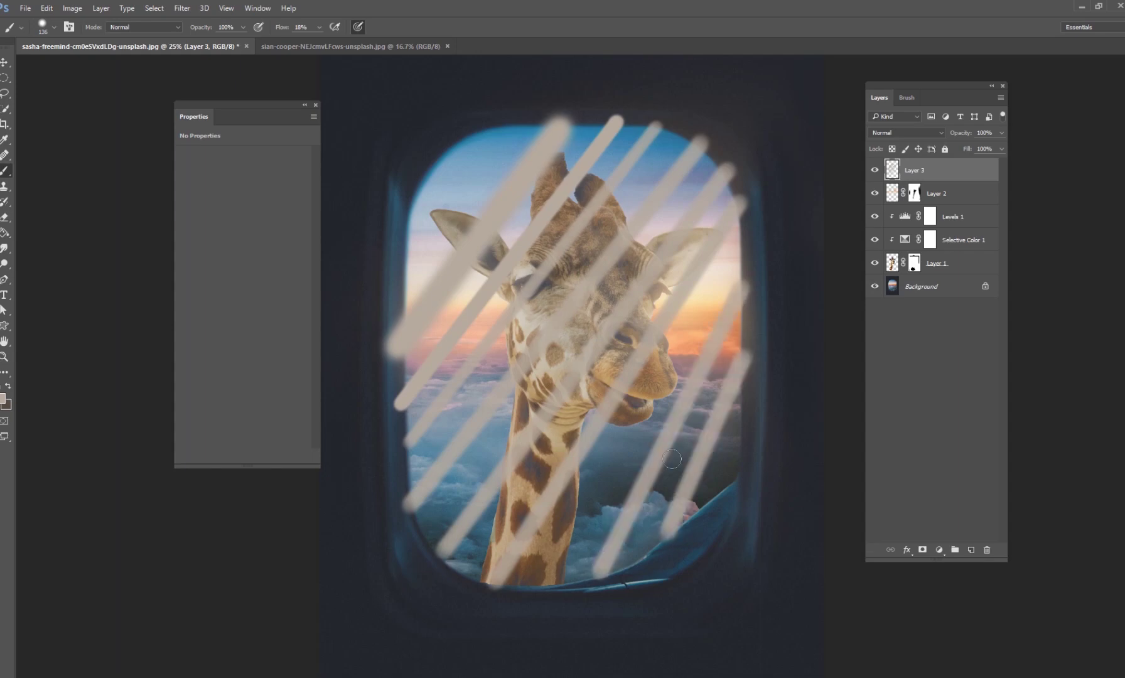
Fill the gaps between the upper-left streaks with wider diagonal strokes, using 202 px and 275 px brushes
right_click(665, 327)
drag(773, 356, 781, 356)
click(630, 127)
click(629, 127)
shift+click(540, 254)
click(589, 120)
shift+click(437, 327)
right_click(590, 281)
double_click(713, 289)
text(275)
key(Return)
shift+click(402, 443)
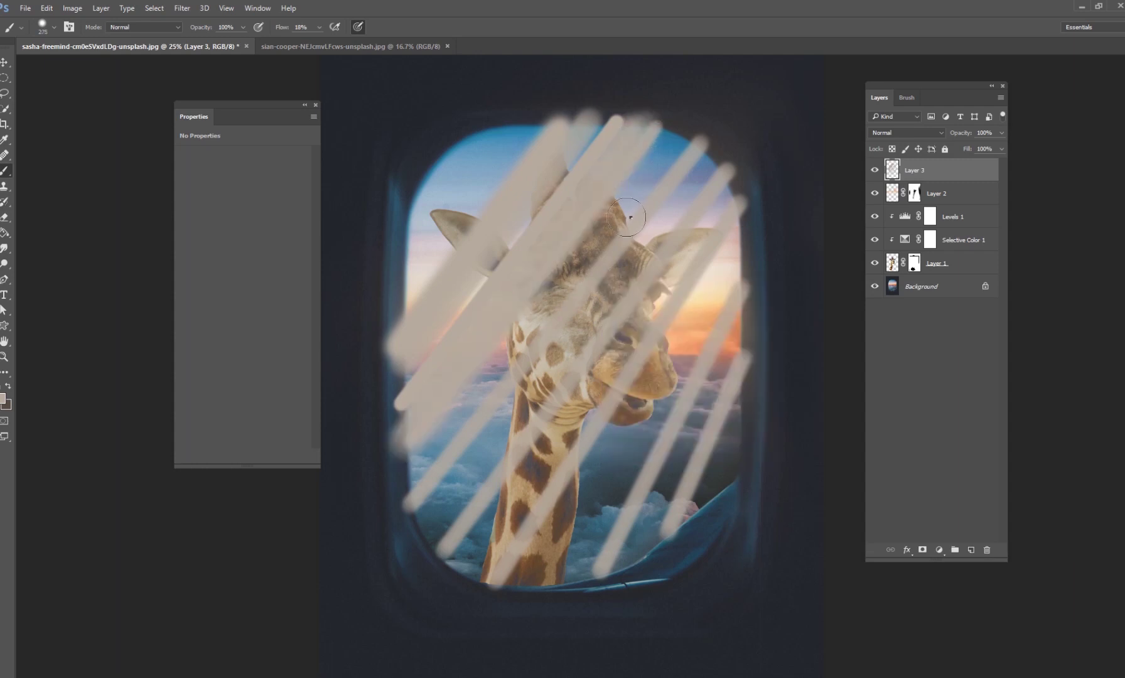
Add thin diagonal streaks among the wide ones with 28 px and 53 px brushes, setting the hardness to 66%
right_click(629, 218)
key(Return)
click(675, 135)
shift+click(411, 450)
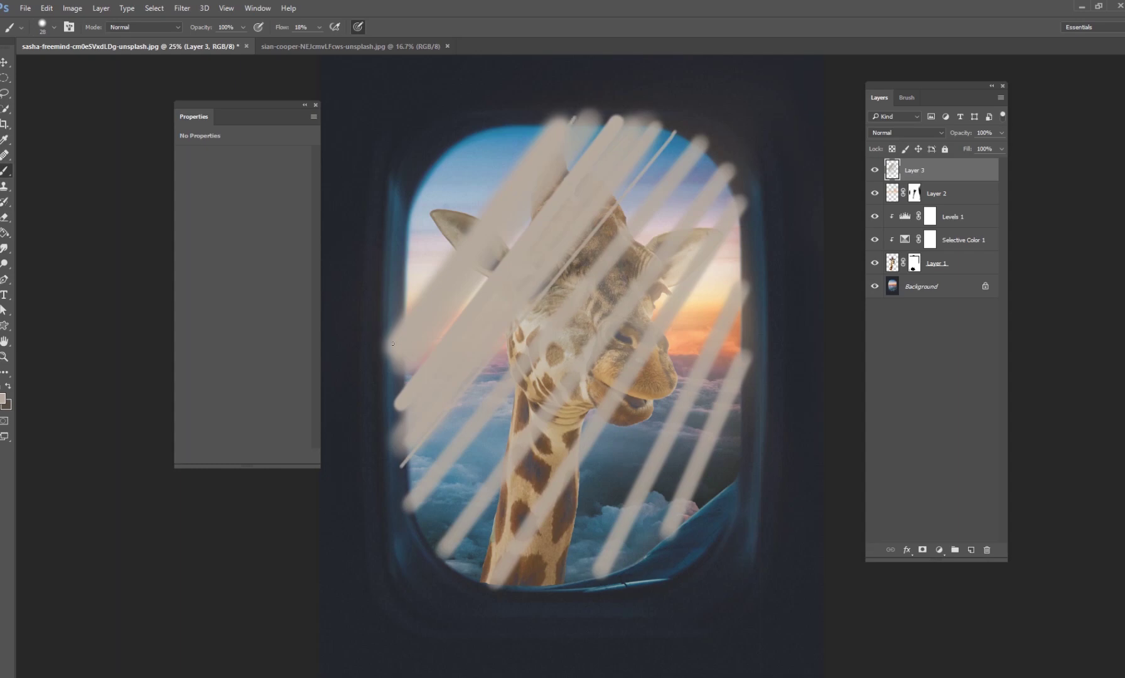
right_click(506, 282)
key(Return)
right_click(525, 331)
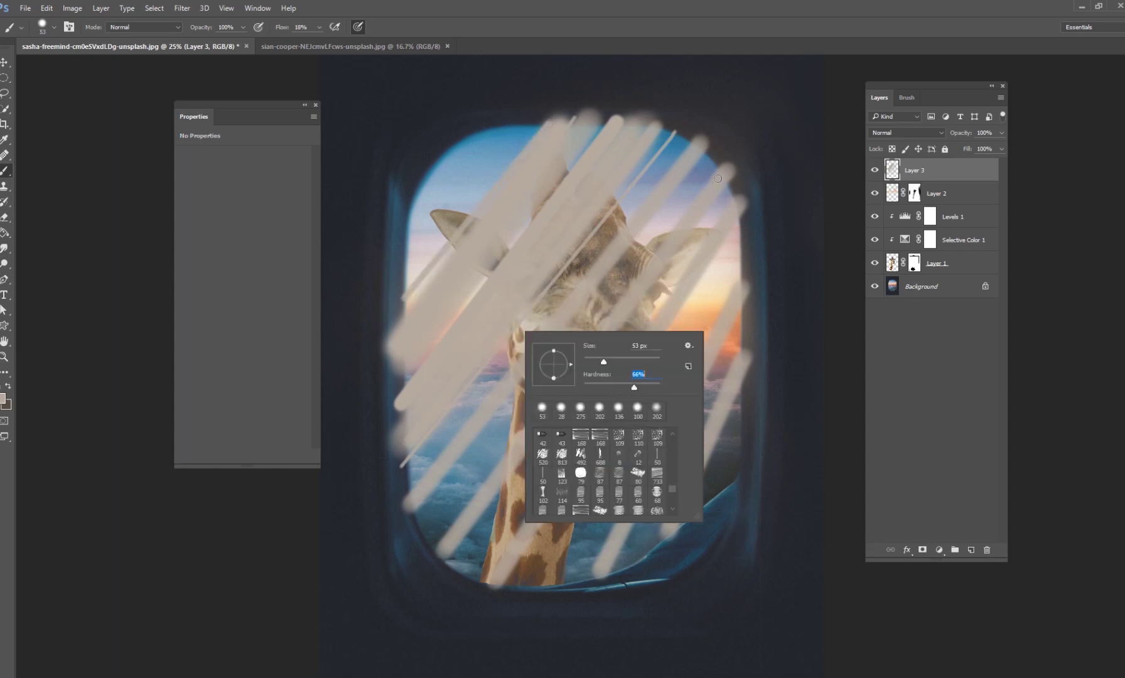
key(Return)
Choose a lighter foreground colour and paint a brighter 133 px streak from the window's left edge to its top edge
click(2, 398)
drag(261, 371, 256, 351)
click(500, 328)
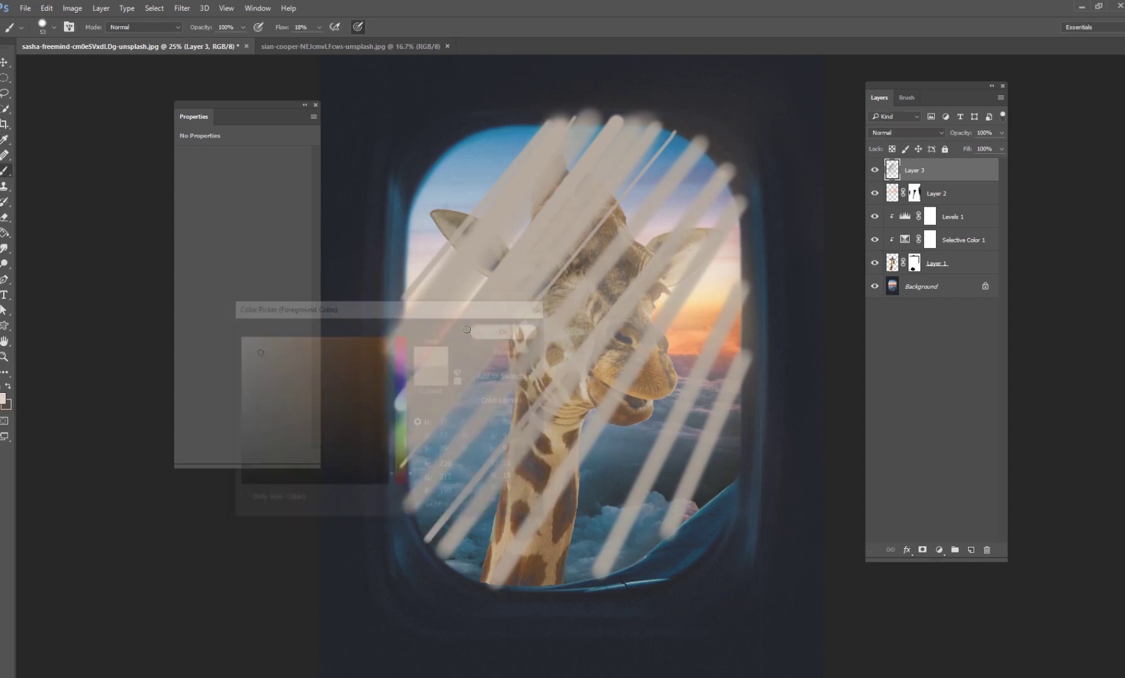
right_click(476, 319)
drag(567, 350, 577, 350)
click(396, 360)
shift+click(594, 124)
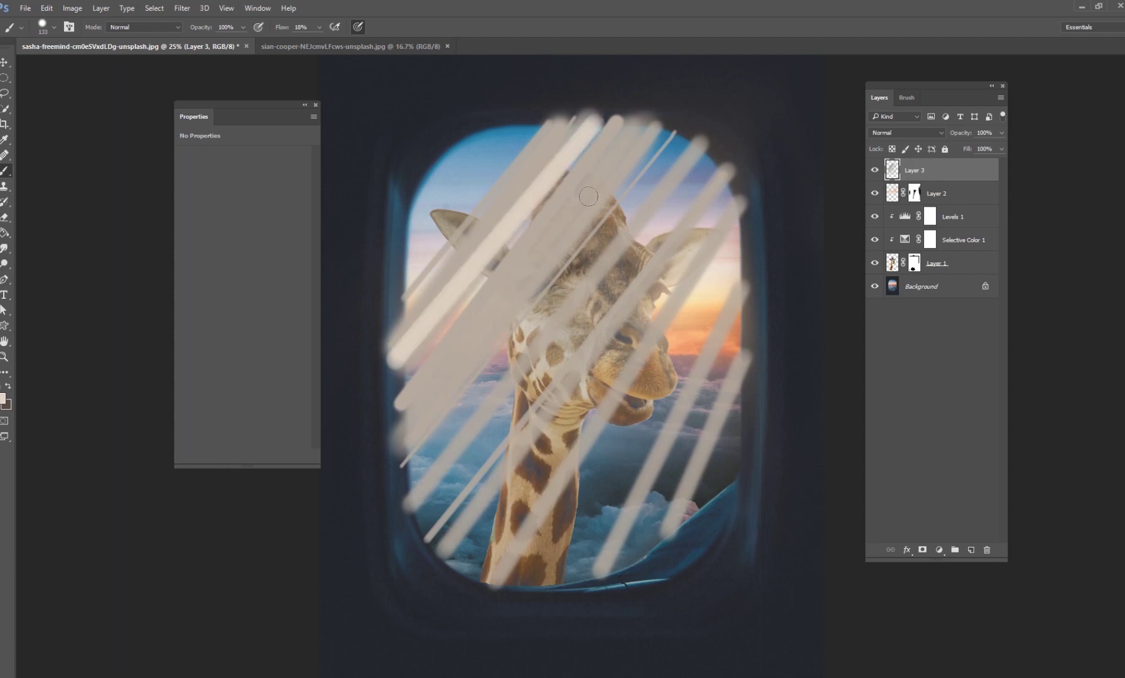
Lower the brush flow to 8% and layer fainter light diagonal streaks across the giraffe and the window's lower-right area
click(422, 543)
drag(320, 29, 313, 45)
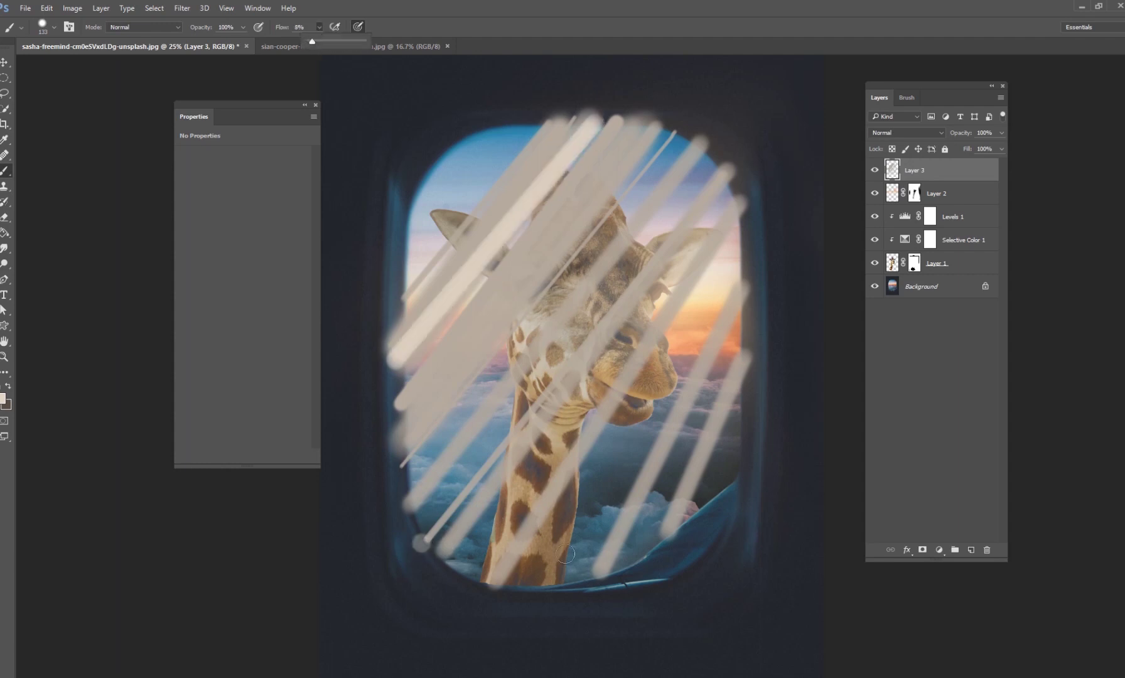
shift+click(732, 201)
shift+click(753, 274)
click(642, 537)
shift+click(735, 413)
click(403, 459)
shift+click(655, 158)
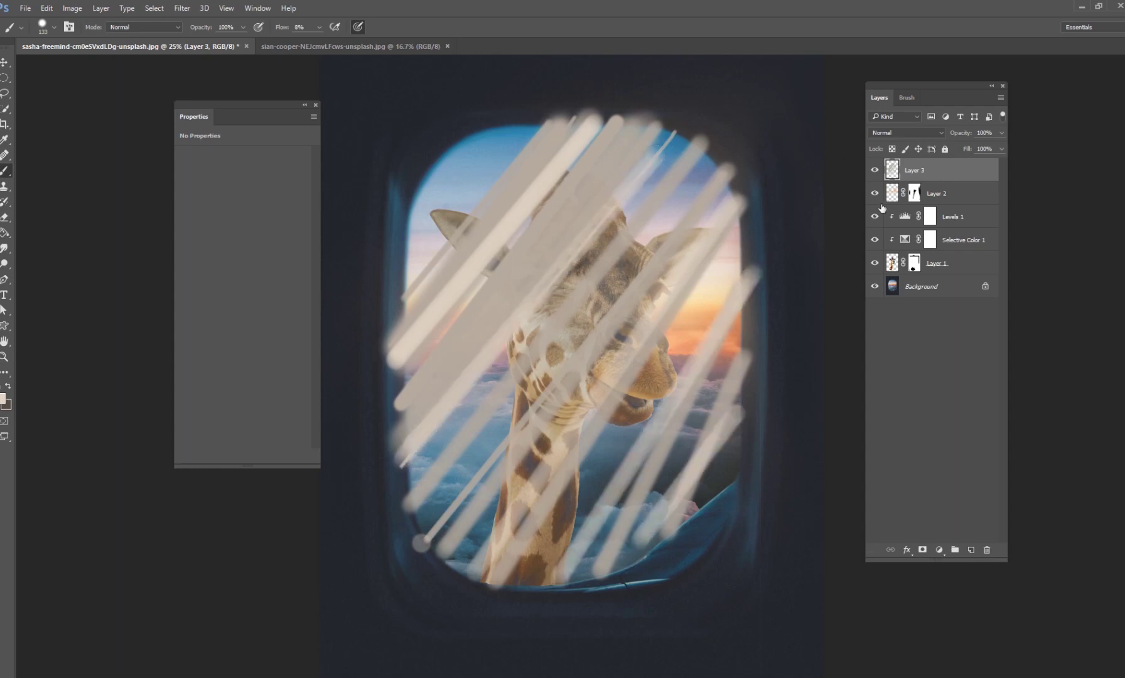
Set the streak layer's blend mode to Screen and hide the streaks with an inverted layer mask
click(885, 134)
click(933, 201)
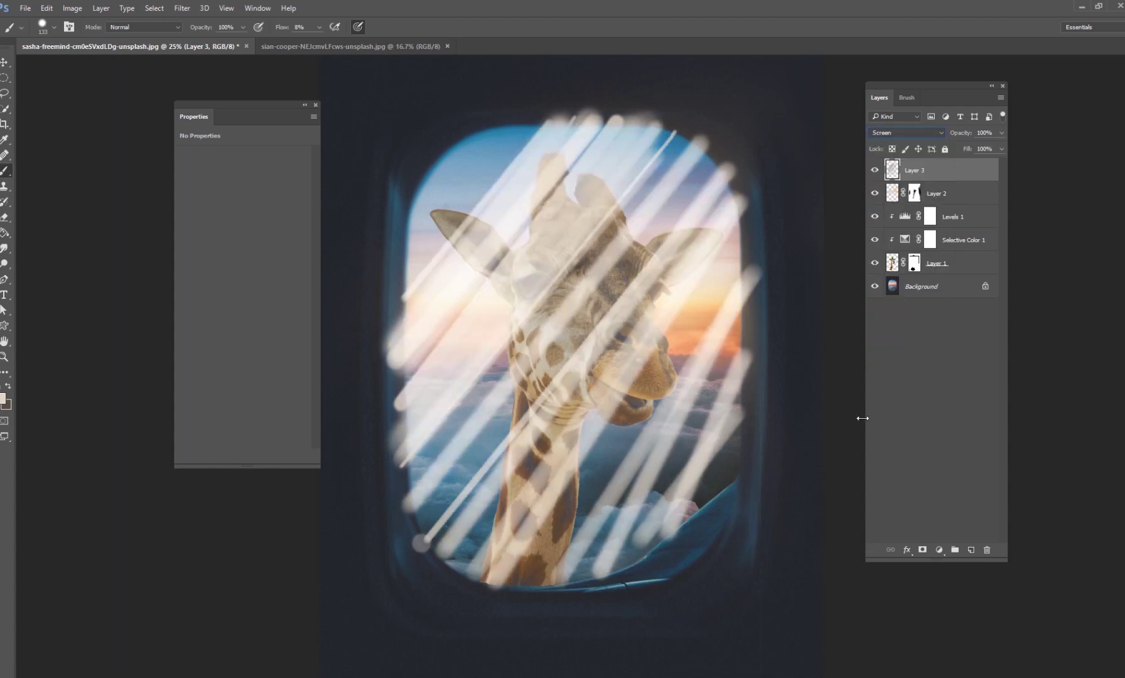
click(922, 550)
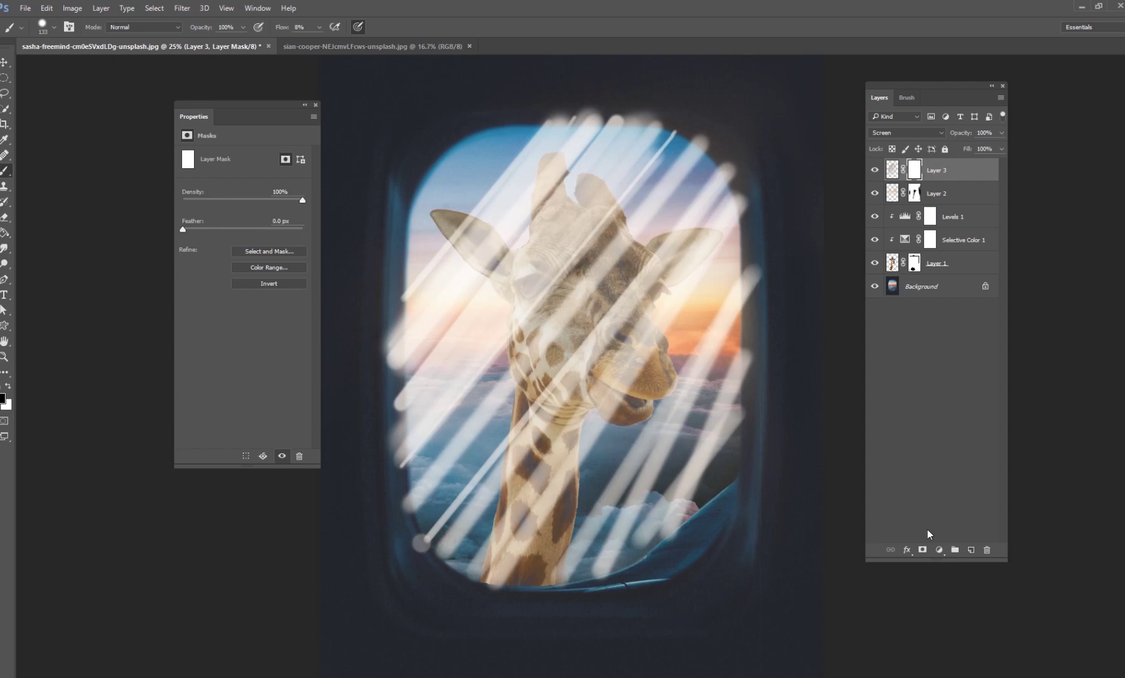
key(ctrl+i)
Reveal streaks across the window's upper area by painting white on the streak layer's mask with a 369 px brush at 1% flow
drag(320, 27, 5, 386)
click(8, 386)
right_click(701, 345)
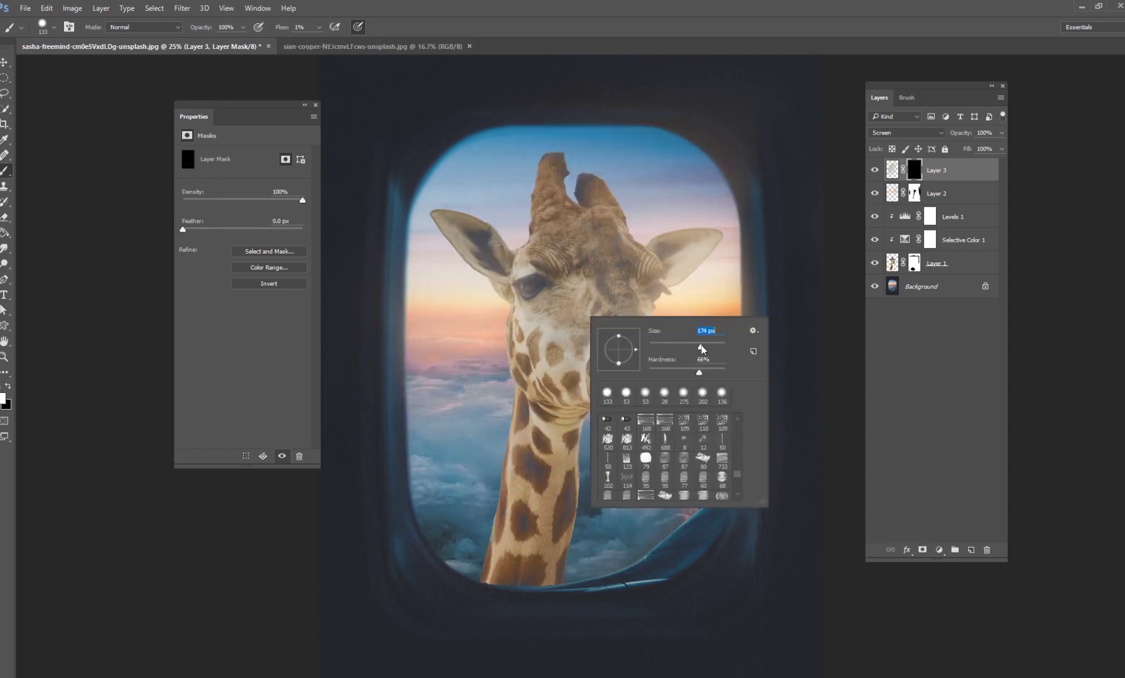
mouse_move(476, 307)
mouse_down()
mouse_move(534, 208)
mouse_move(520, 229)
mouse_move(543, 231)
mouse_move(623, 175)
mouse_move(555, 226)
mouse_move(483, 245)
mouse_move(503, 179)
mouse_move(438, 258)
mouse_move(434, 323)
mouse_up()
drag(621, 246, 609, 195)
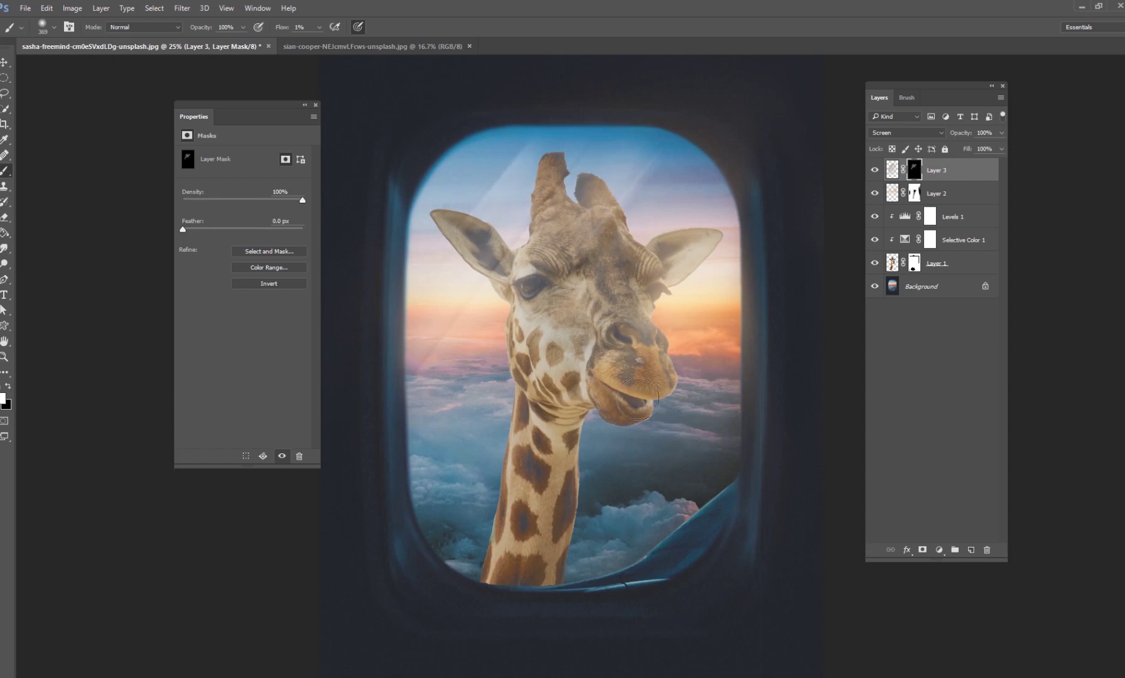
Paint on the streak mask to faintly reveal the diagonal reflections around the giraffe's mouth and neck and in the window's lower corners
mouse_move(687, 430)
mouse_down()
mouse_move(675, 452)
mouse_move(684, 361)
mouse_up()
mouse_move(554, 441)
mouse_down()
mouse_move(666, 248)
mouse_move(585, 382)
mouse_up()
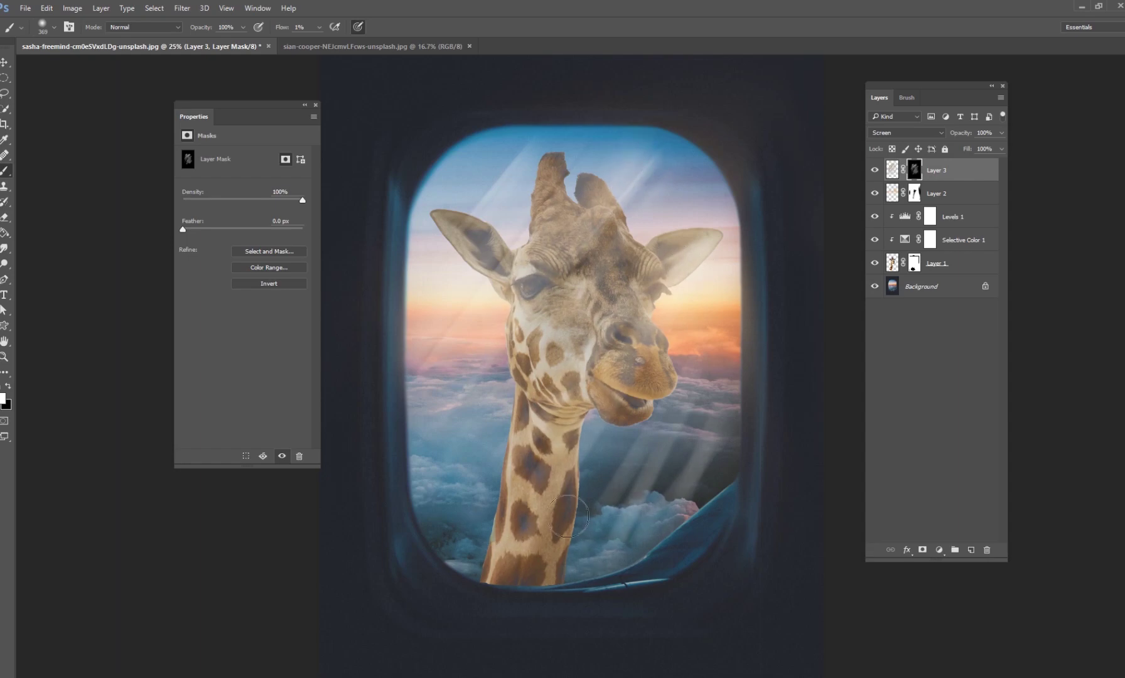
drag(431, 527, 497, 563)
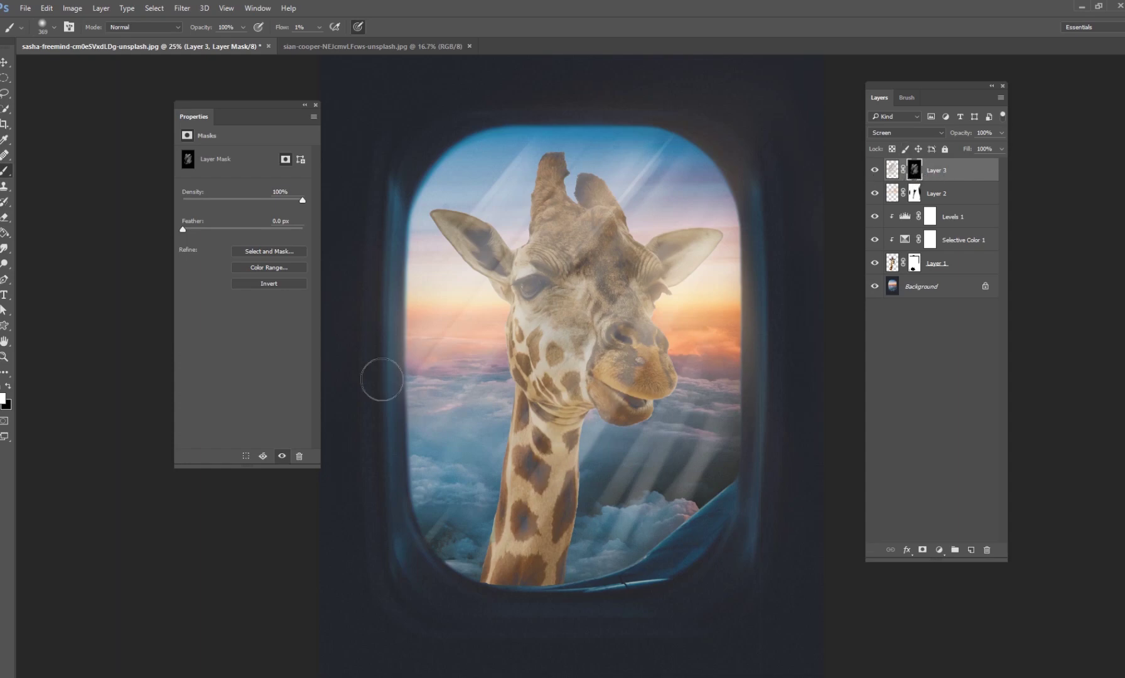
Compare the image with and without the streak layer, and set that layer's opacity to 99%
click(875, 171)
click(875, 171)
drag(1000, 133, 986, 149)
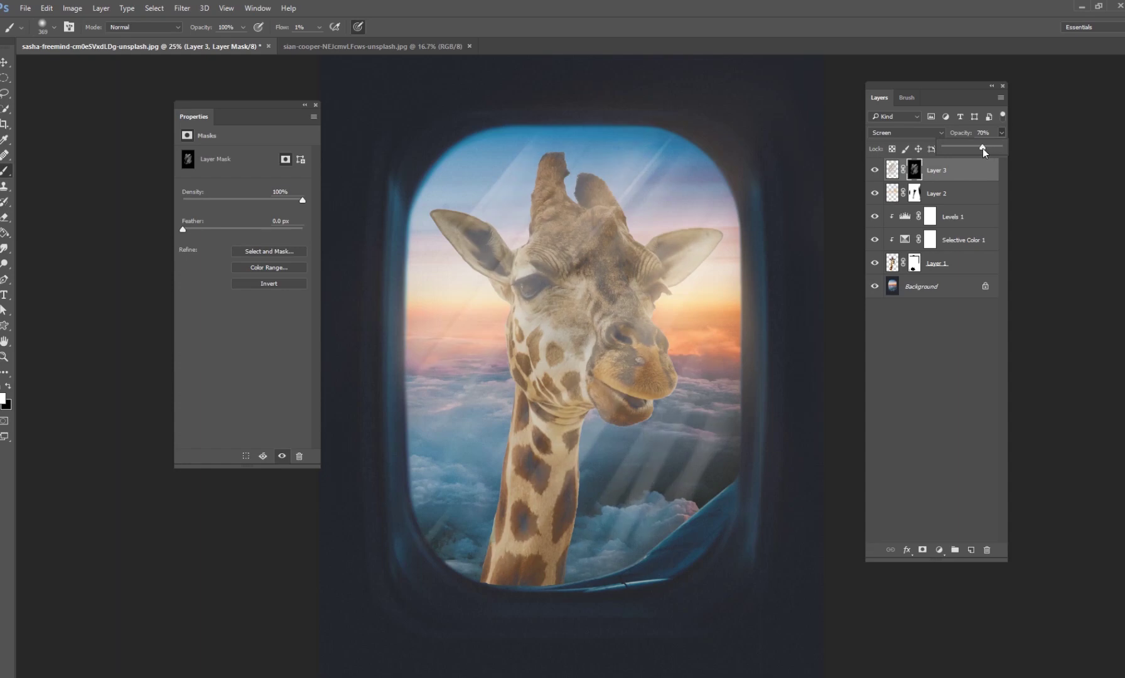
drag(982, 149, 1000, 147)
key(x)
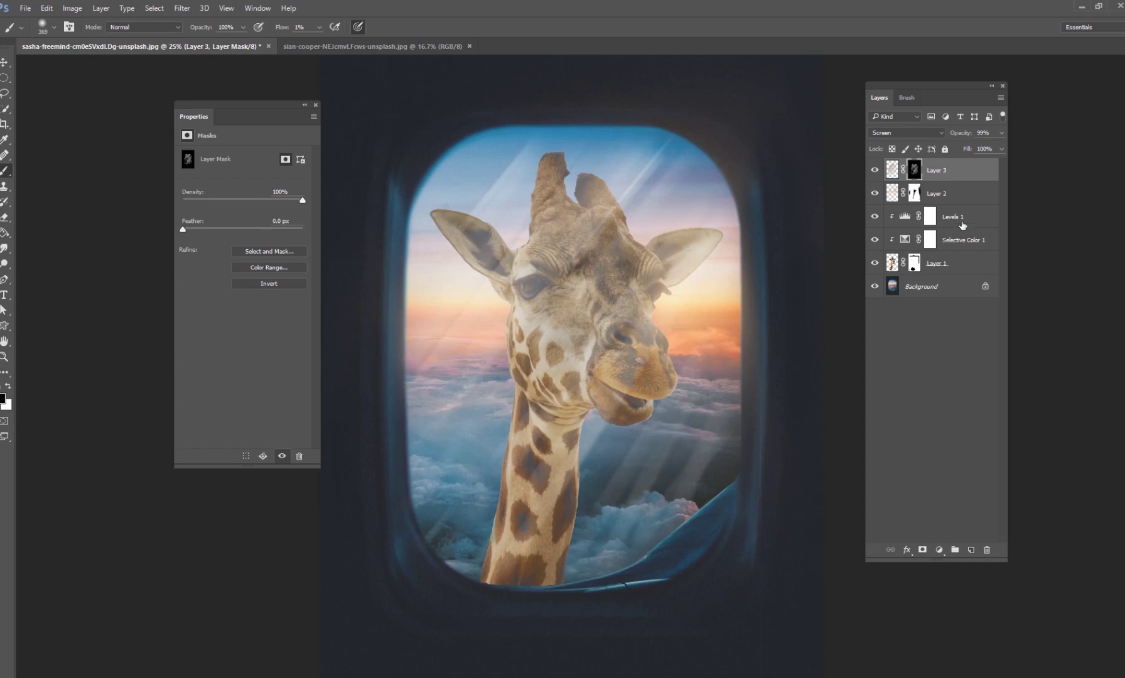
Add a Gradient Map adjustment layer above the streak layer, using the purple-to-orange gradient preset
click(909, 289)
click(892, 170)
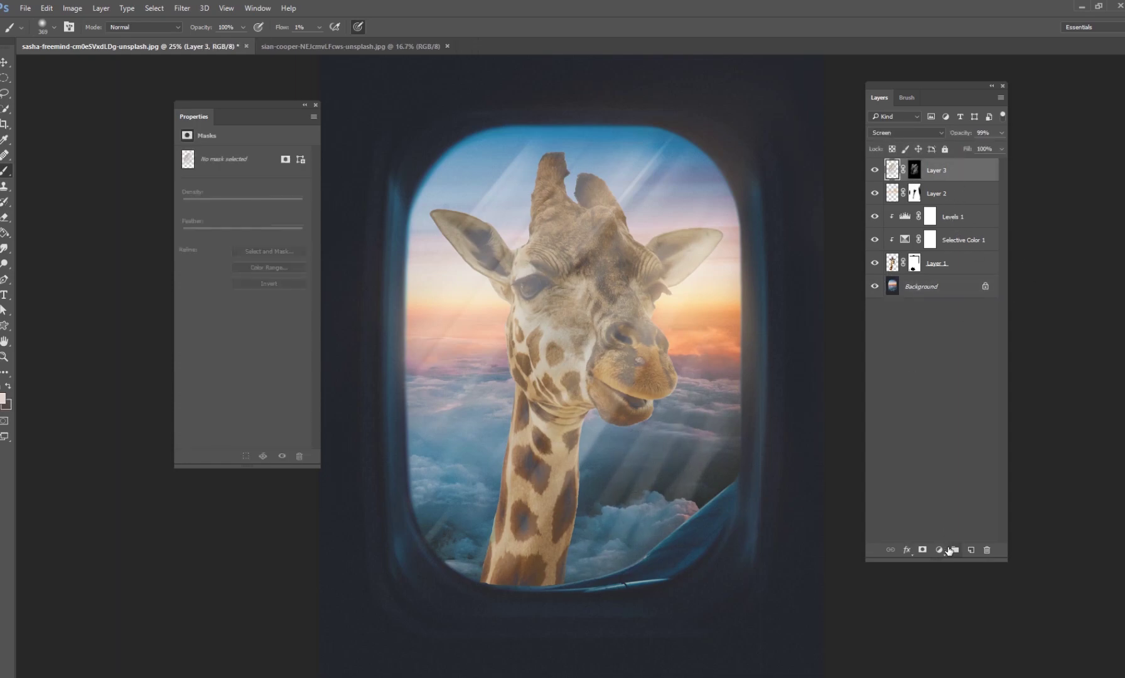
click(939, 549)
click(965, 528)
click(303, 159)
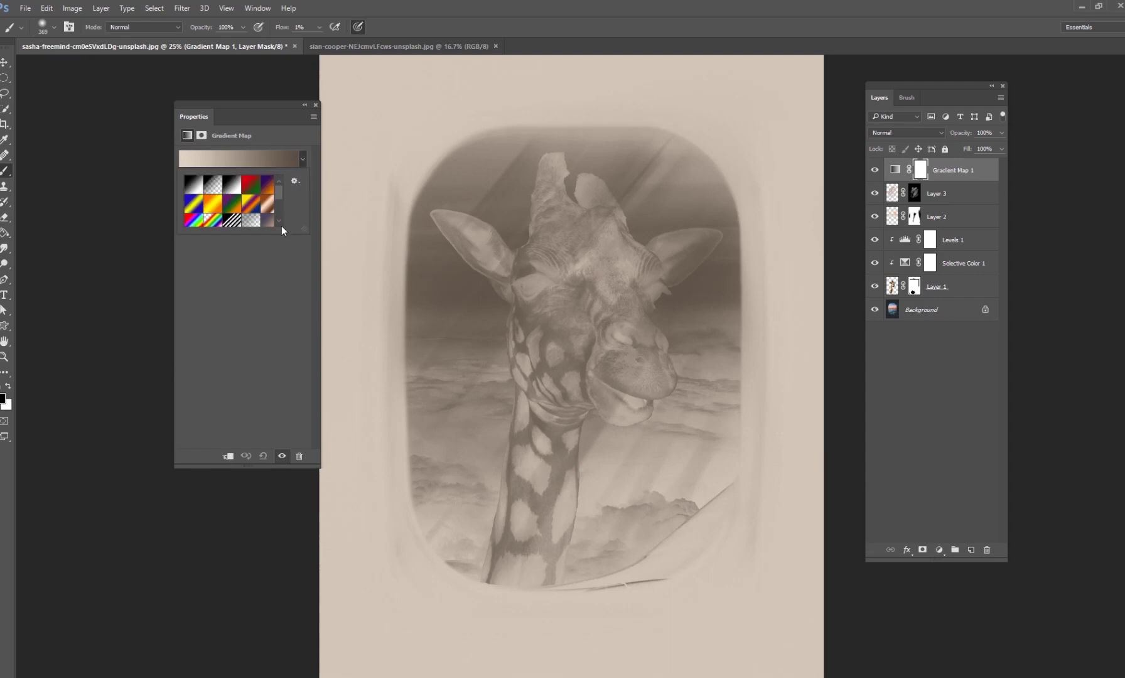
click(267, 185)
Set the Gradient Map layer's blend mode to Overlay and compare the image with and without it
click(901, 133)
click(891, 251)
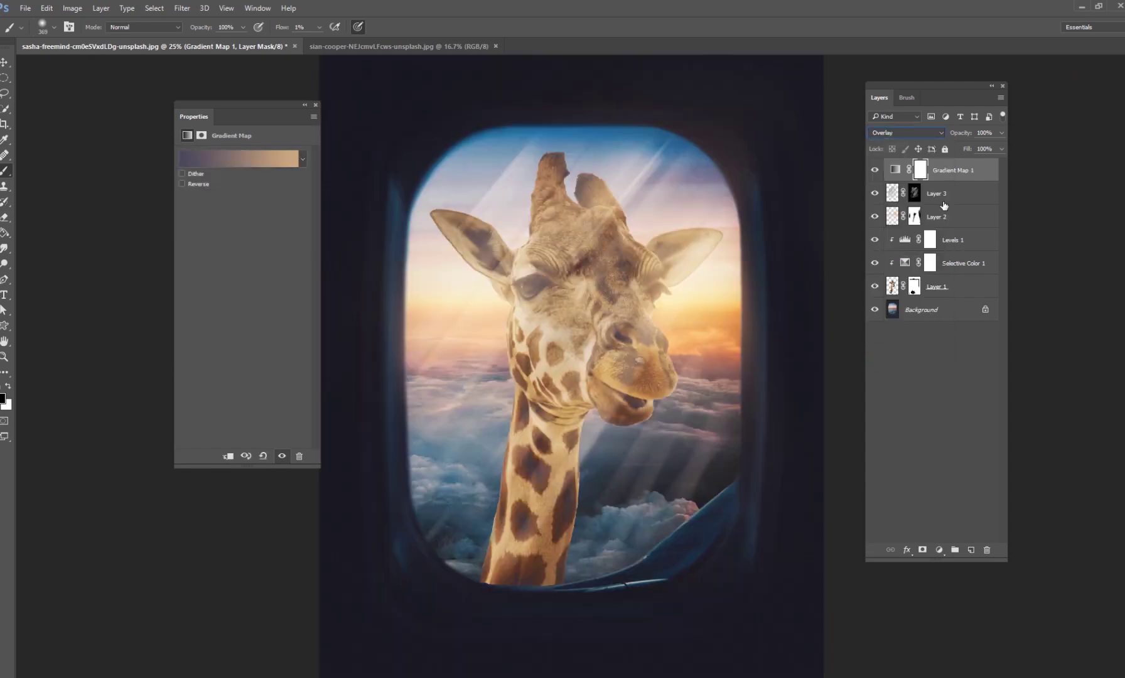
click(875, 170)
click(876, 170)
Select the Background layer
click(945, 309)
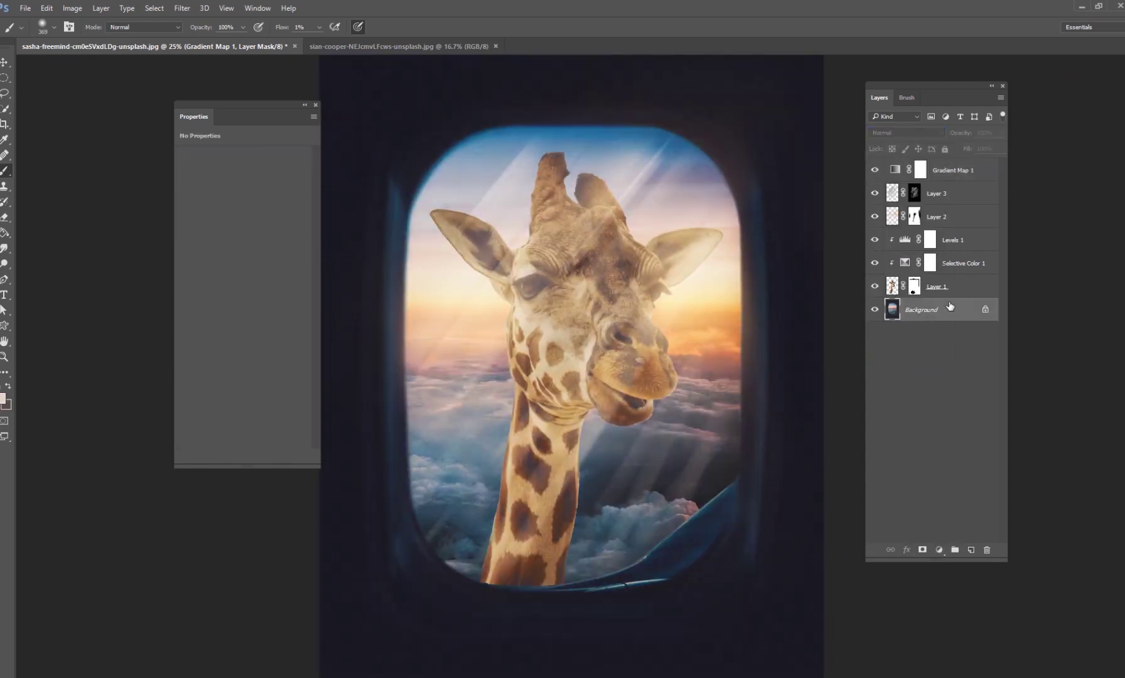